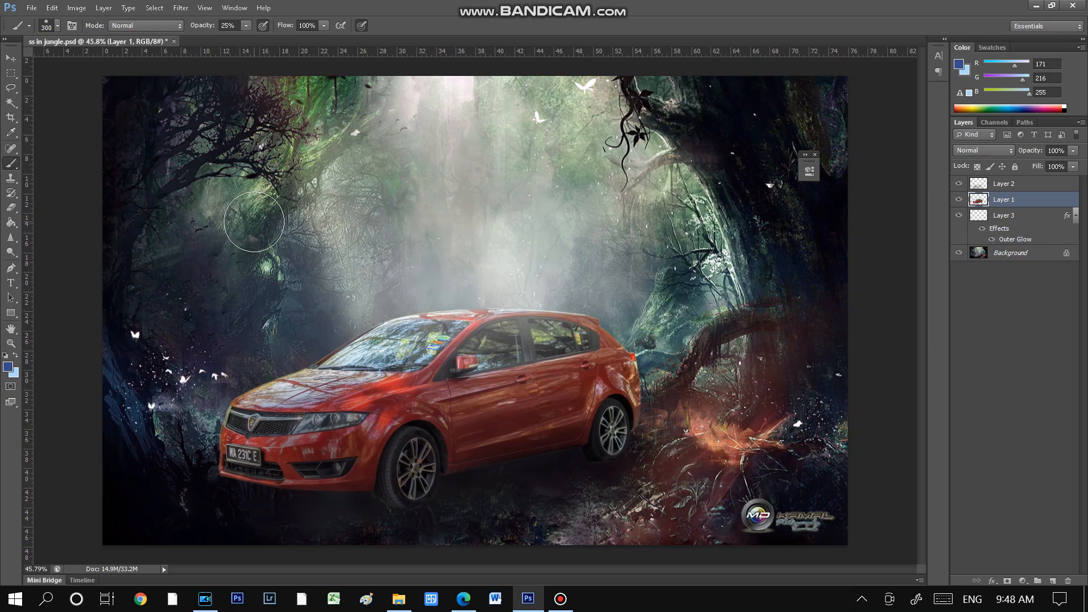
- Start a new document and name it "golden text"
{"action": "left_click", "coordinate": [32, 8]}
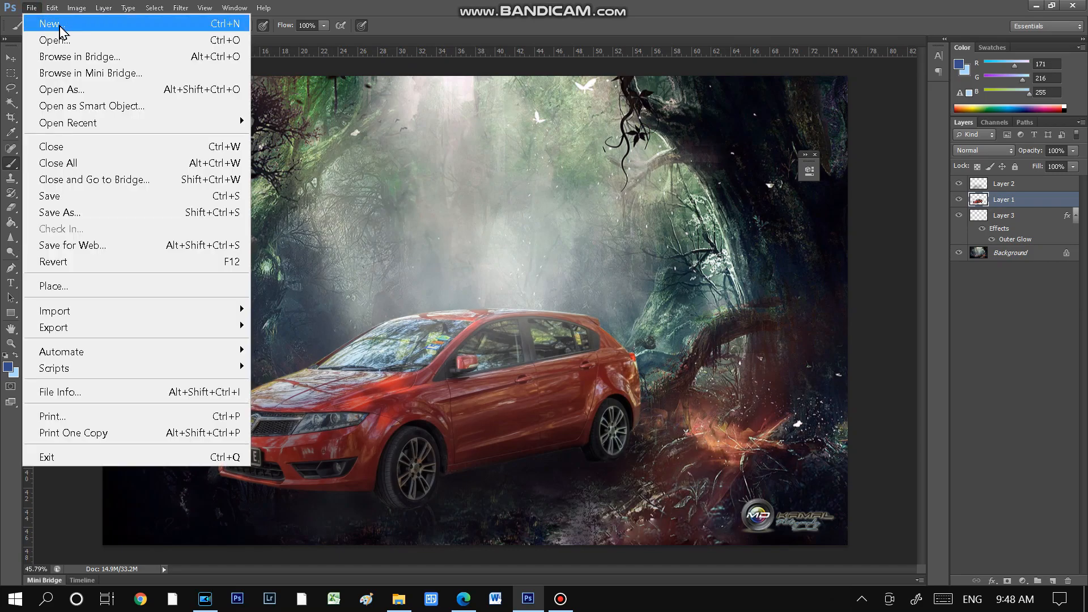
{"action": "left_click", "coordinate": [50, 25]}
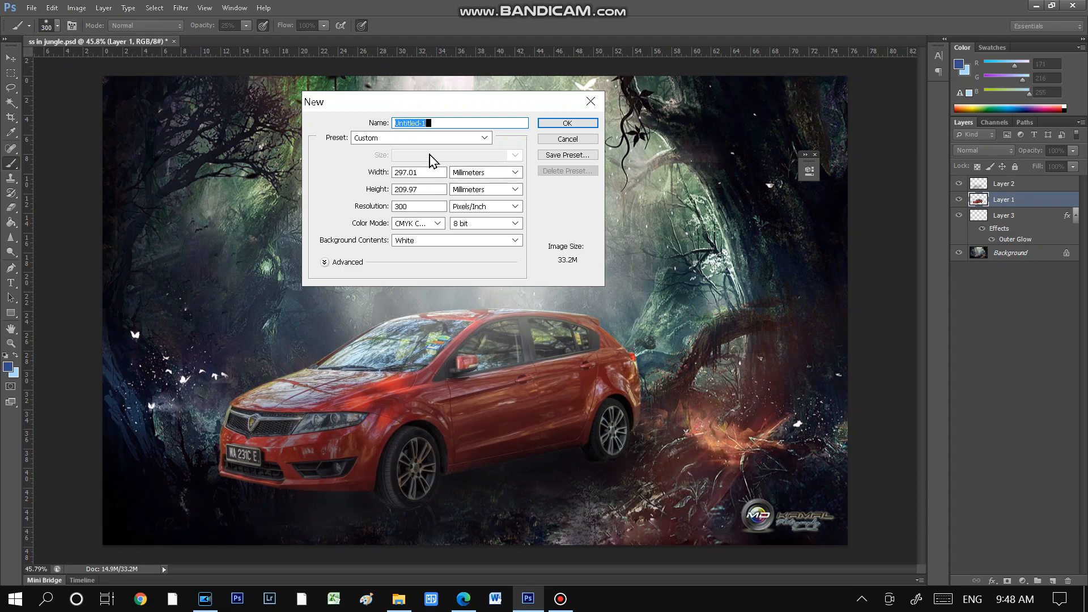
{"action": "type", "text": "g"}
{"action": "type", "text": " textolden"}
- Set the new document to 200 mm wide and 200 mm high, keep the CMYK color mode, and create it
{"action": "left_click_drag", "start_coordinate": [432, 171], "coordinate": [360, 183]}
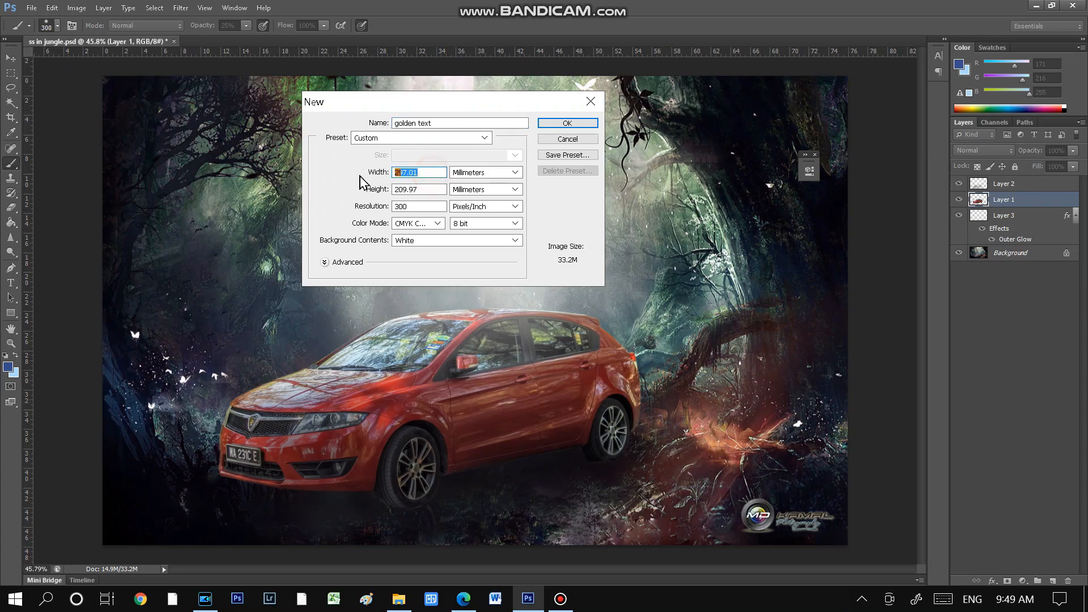
{"action": "type", "text": "200"}
{"action": "double_click", "coordinate": [425, 189]}
{"action": "type", "text": "00"}
{"action": "key", "text": "BackSpace"}
{"action": "key", "text": "BackSpace"}
{"action": "type", "text": "200"}
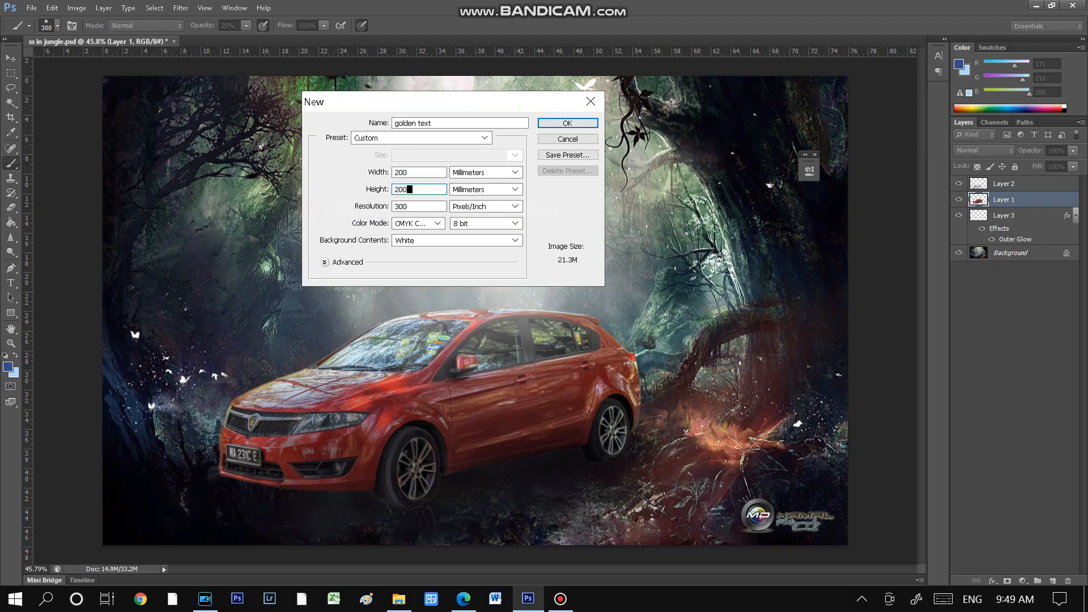
{"action": "left_click", "coordinate": [409, 224]}
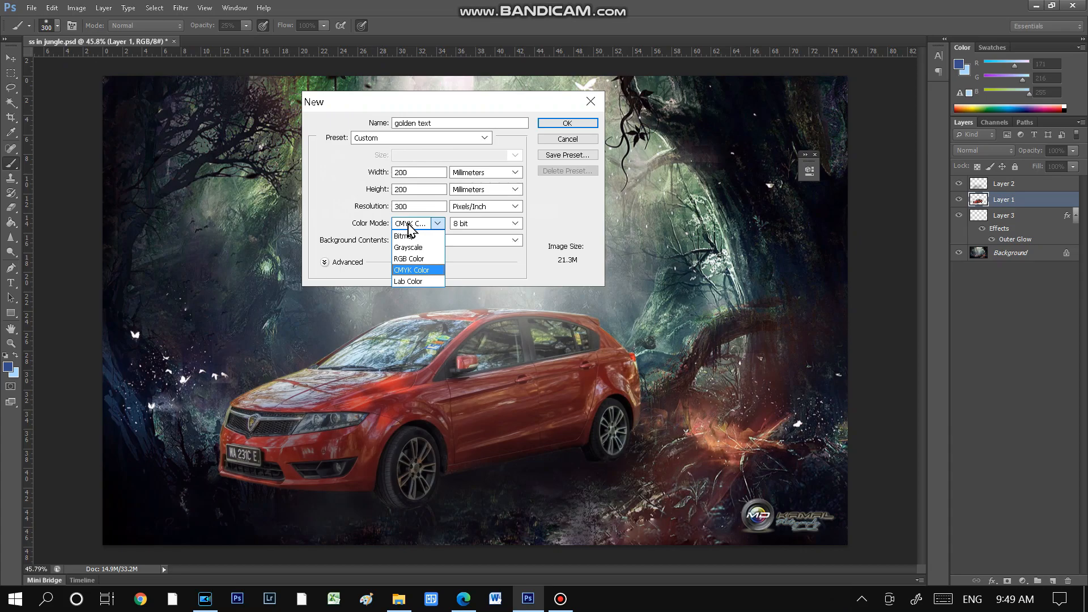
{"action": "left_click", "coordinate": [409, 225]}
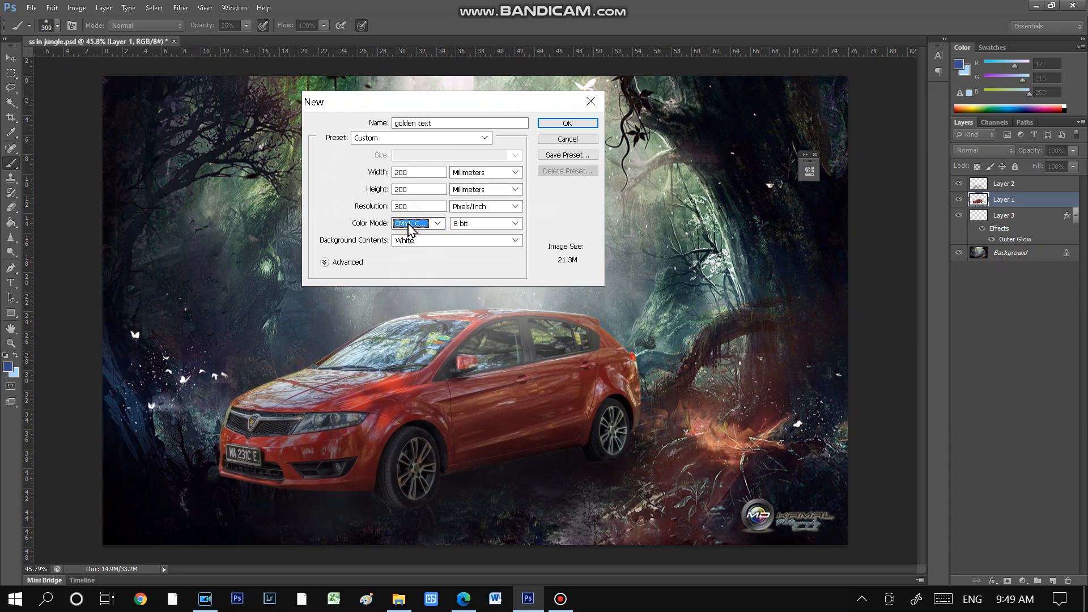
{"action": "left_click", "coordinate": [564, 125]}
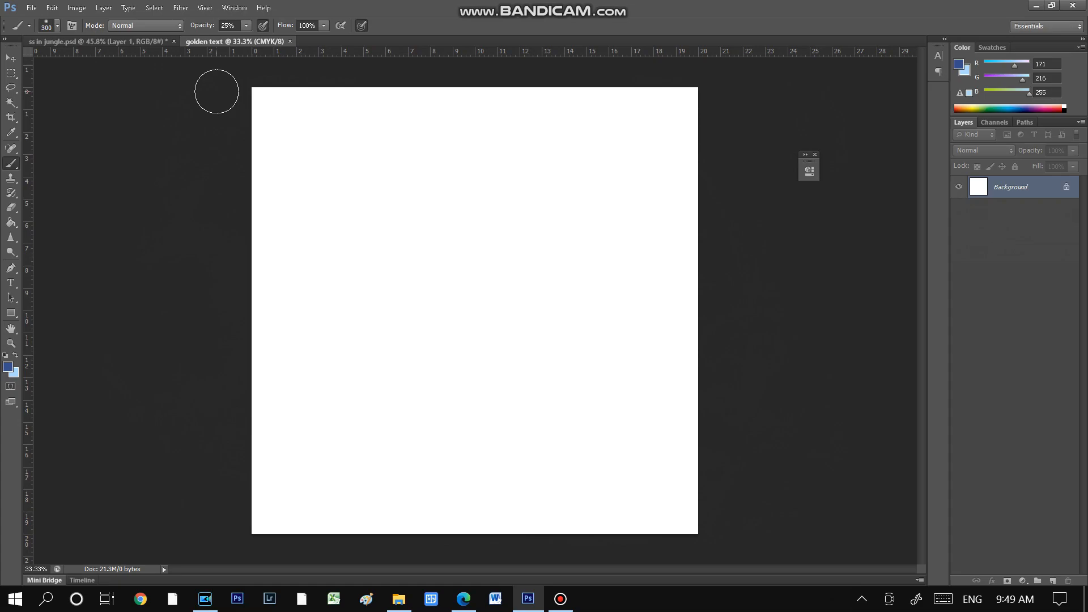
- Select the whole canvas with the Rectangular Marquee tool and add a Solid Color fill layer in greyish blue #888fa3
{"action": "left_click", "coordinate": [11, 73]}
{"action": "left_click_drag", "start_coordinate": [182, 68], "coordinate": [791, 560]}
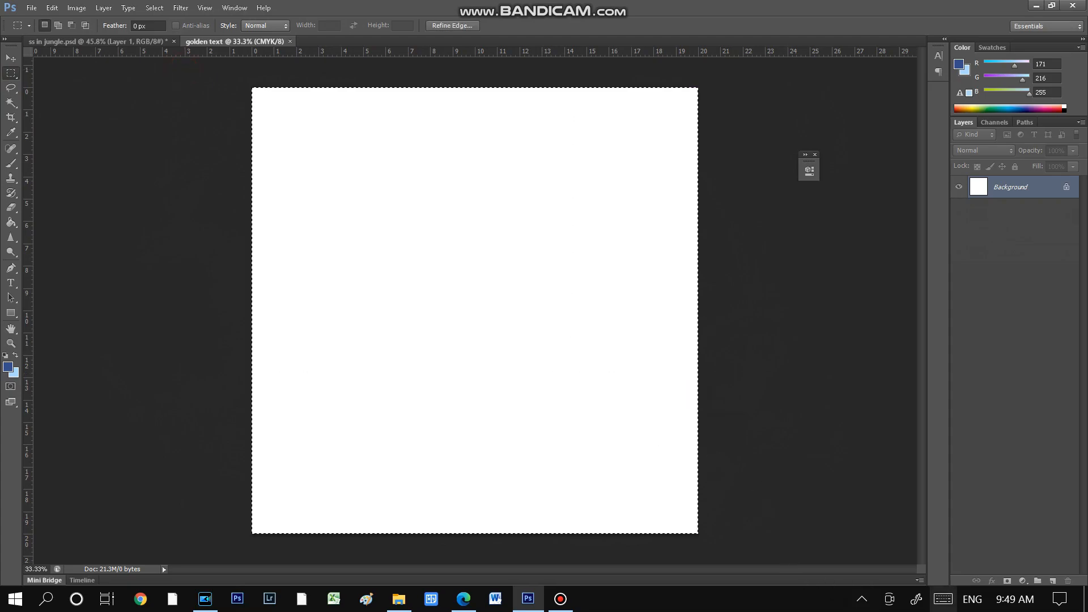
{"action": "left_click", "coordinate": [1023, 581]}
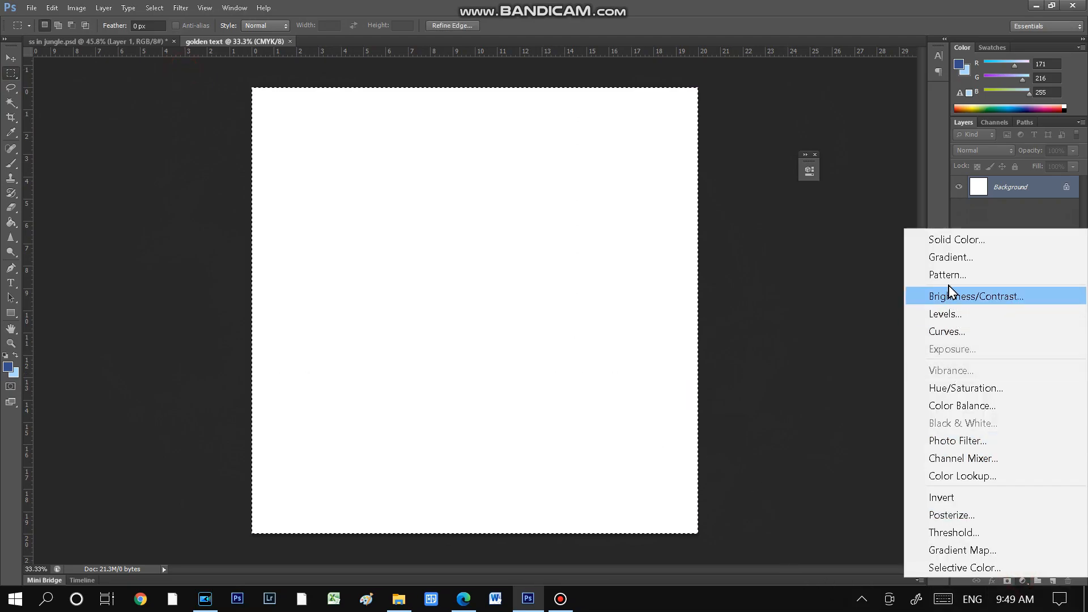
{"action": "left_click", "coordinate": [944, 242]}
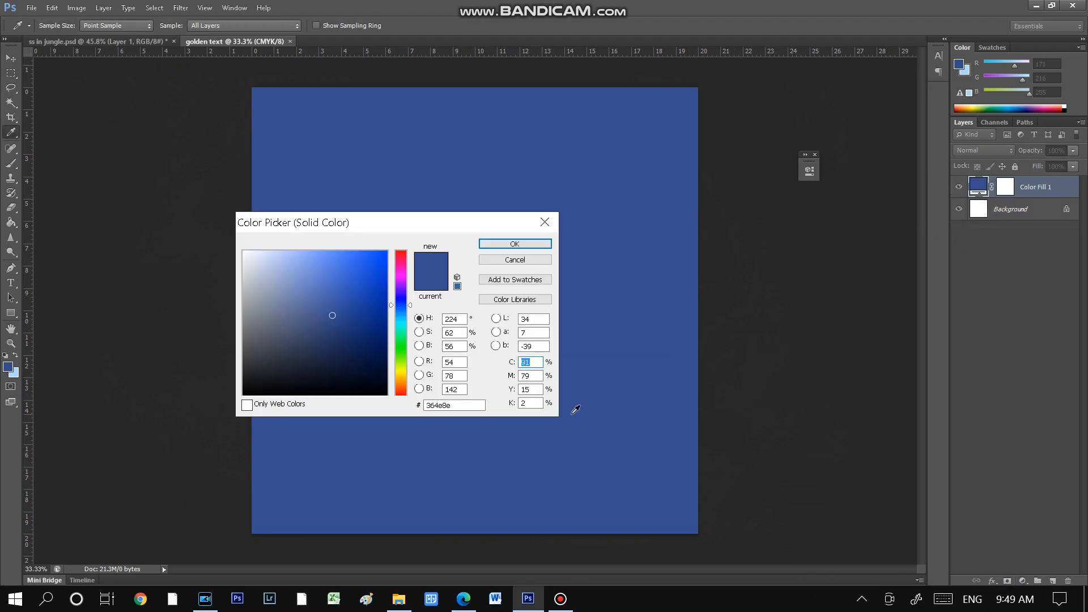
{"action": "left_click", "coordinate": [287, 330]}
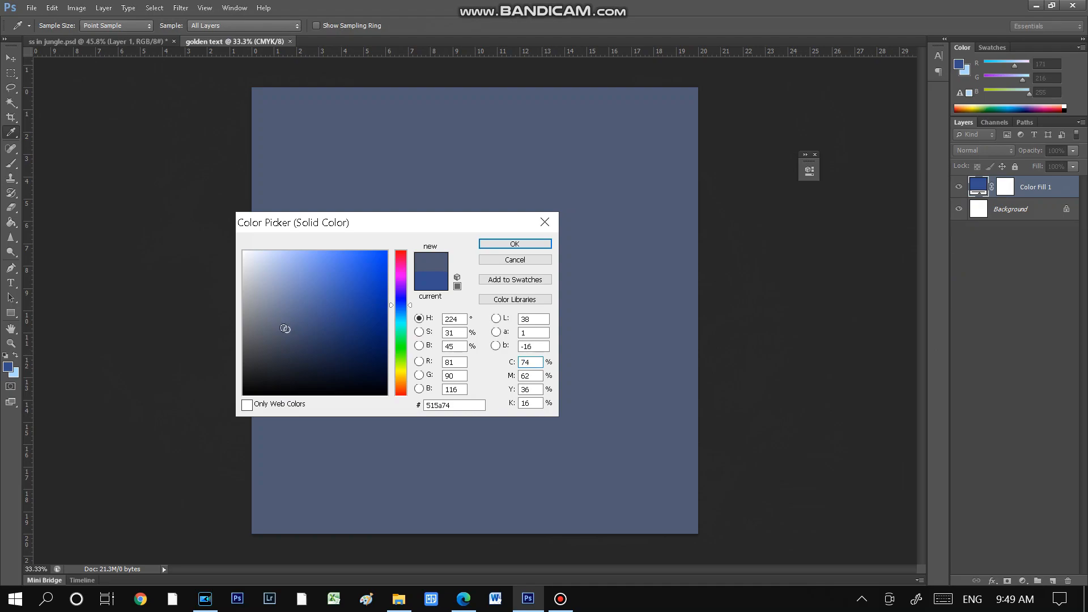
{"action": "left_click", "coordinate": [267, 303]}
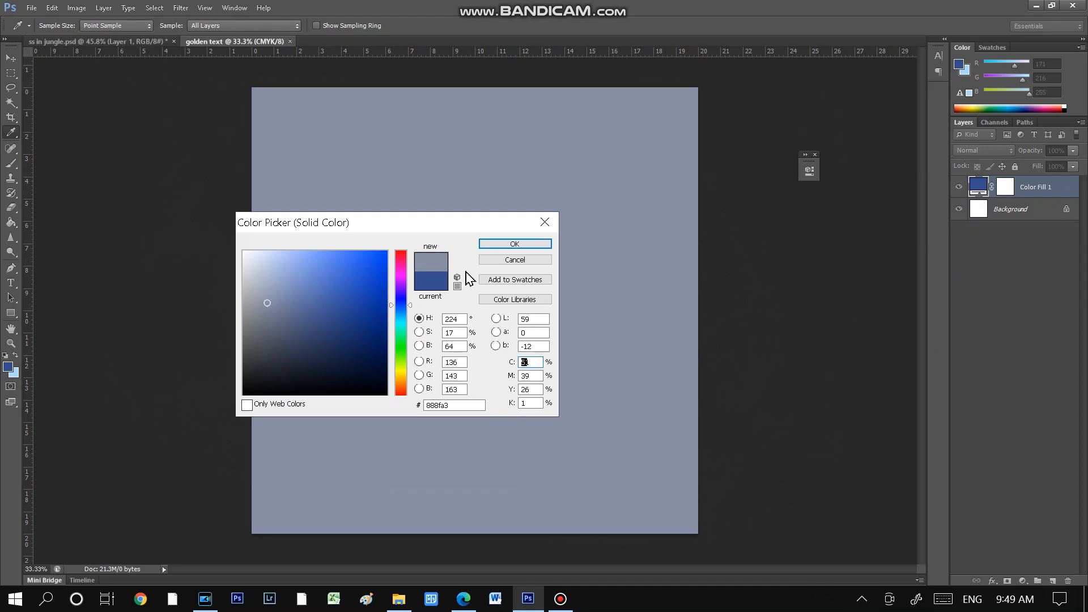
{"action": "left_click", "coordinate": [495, 245]}
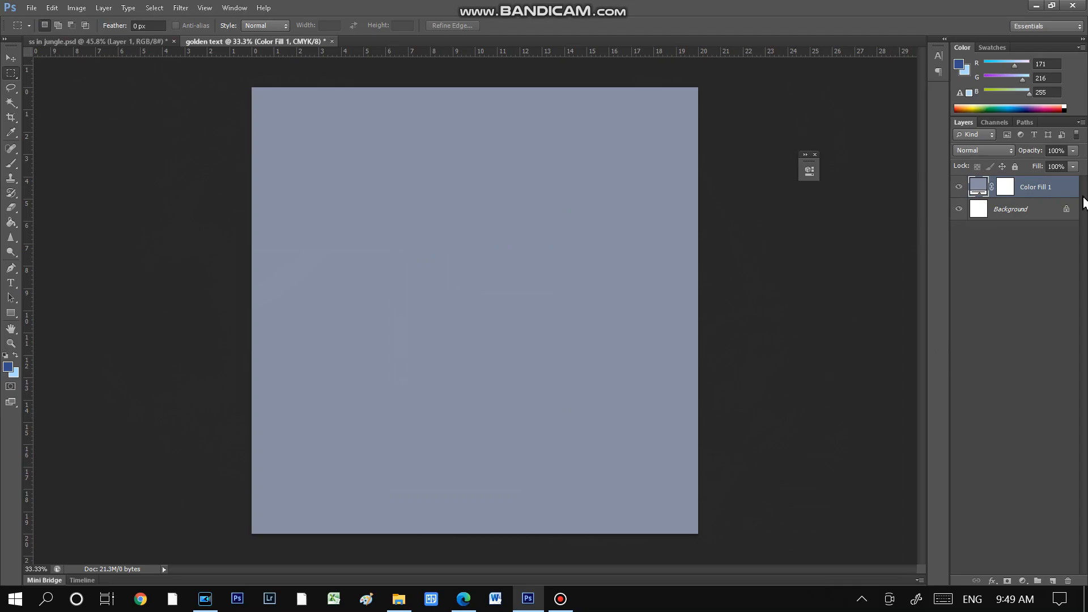
- Add a horizontal text layer reading "GOLDEN TEXT" in capitals on the canvas
{"action": "left_click", "coordinate": [12, 284]}
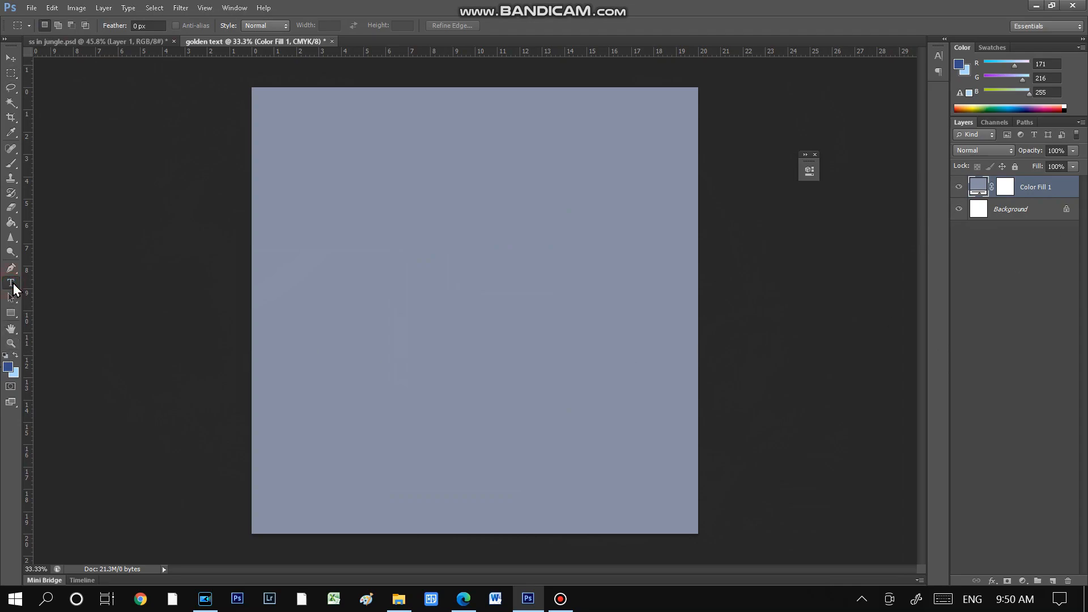
{"action": "left_click", "coordinate": [290, 352]}
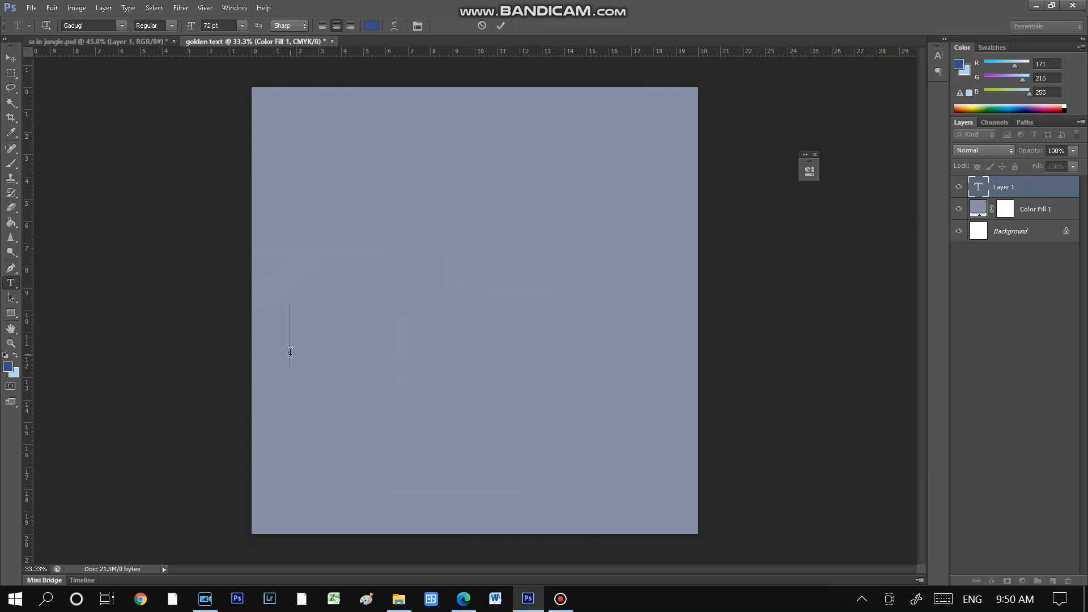
{"action": "key", "text": "Caps_Lock"}
{"action": "type", "text": "GON"}
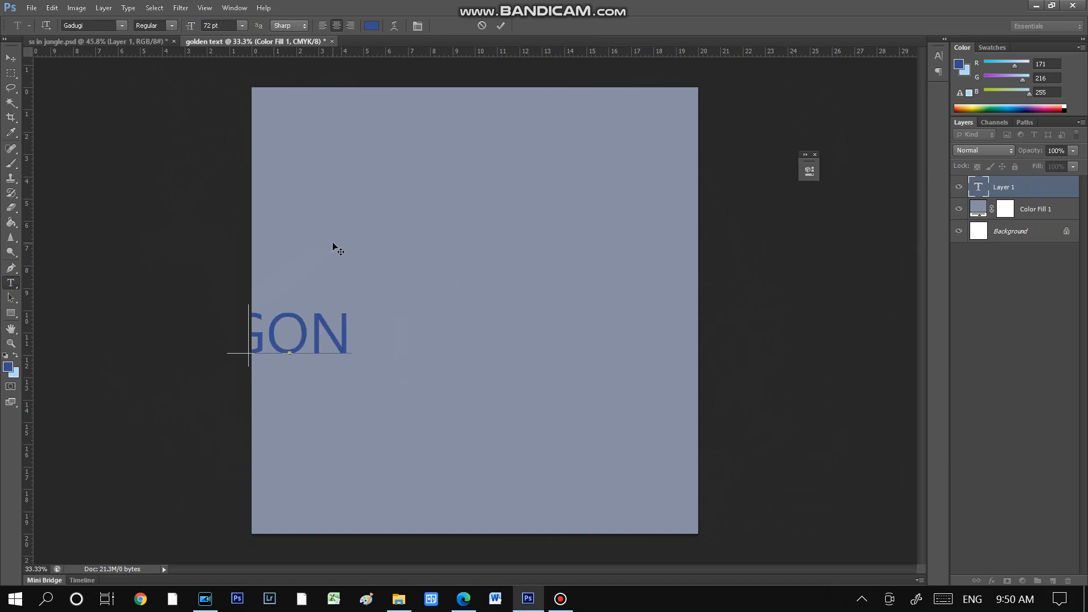
{"action": "key", "text": "BackSpace"}
{"action": "type", "text": "L"}
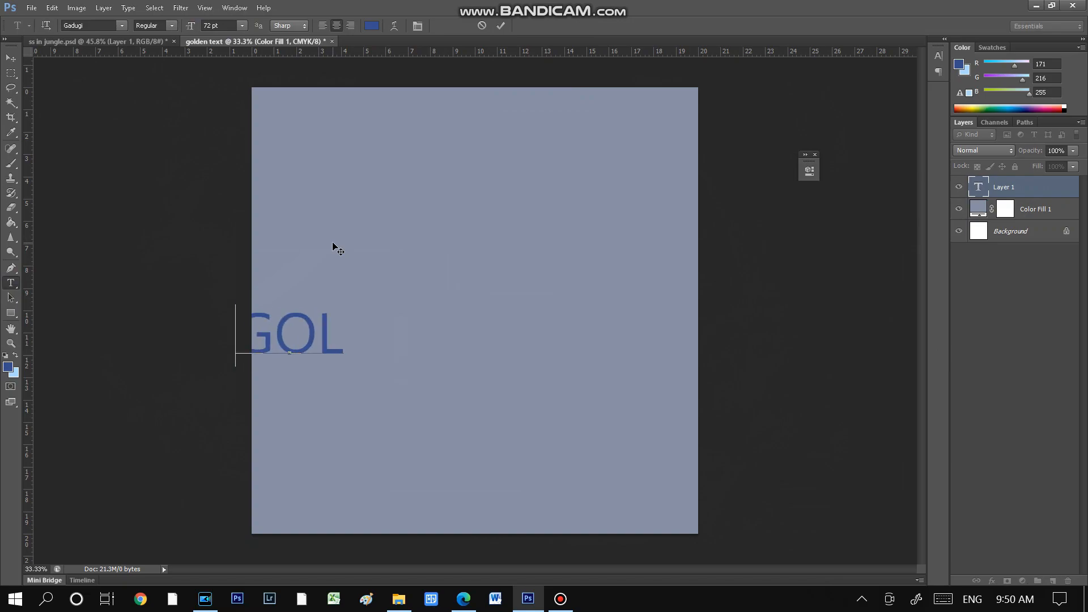
{"action": "type", "text": "DEN"}
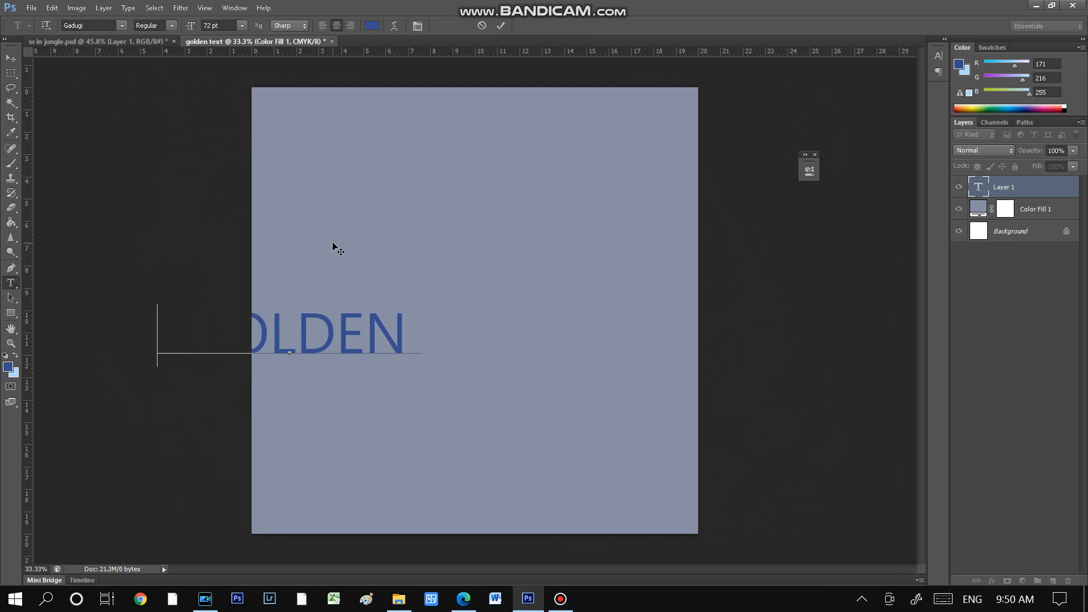
{"action": "type", "text": " TEXT"}
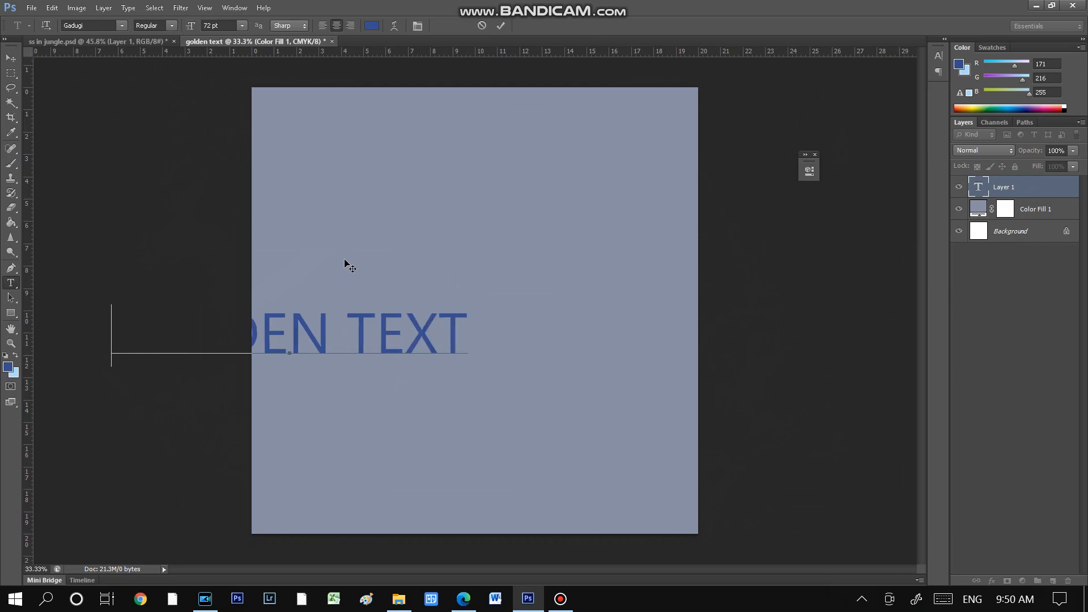
{"action": "left_click", "coordinate": [506, 25]}
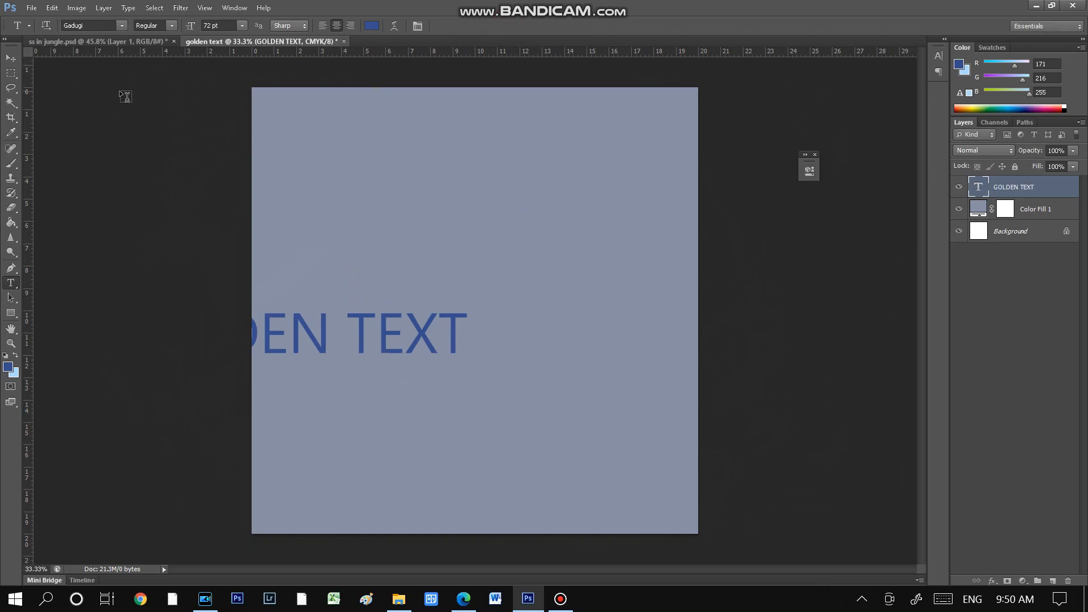
- Move the text to the horizontal middle of the canvas and stretch its height to about 160%, keeping the width
{"action": "key", "text": "v"}
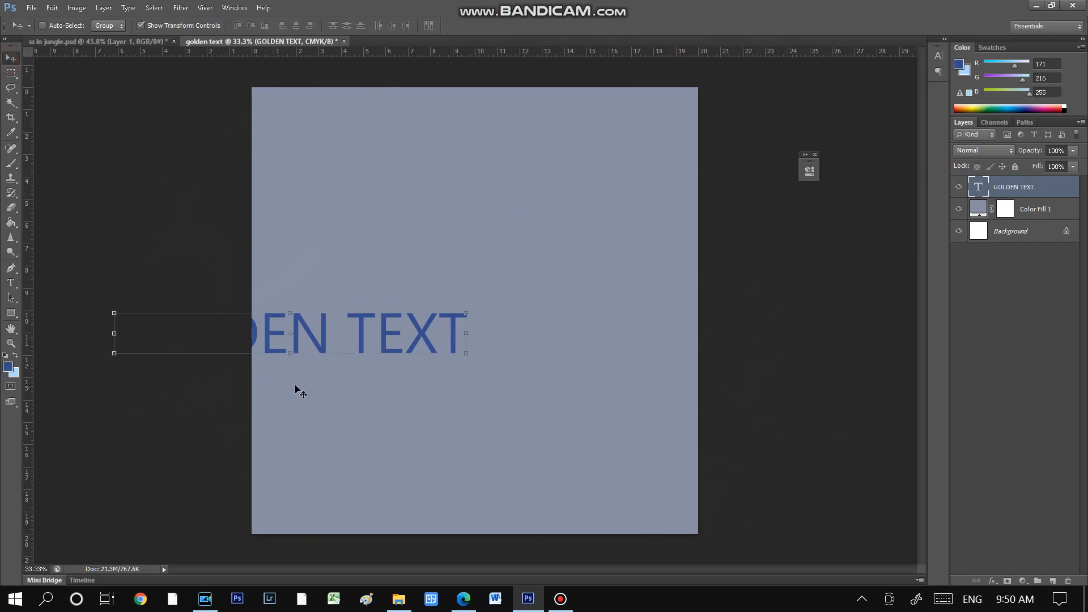
{"action": "left_click_drag", "start_coordinate": [322, 334], "coordinate": [495, 304]}
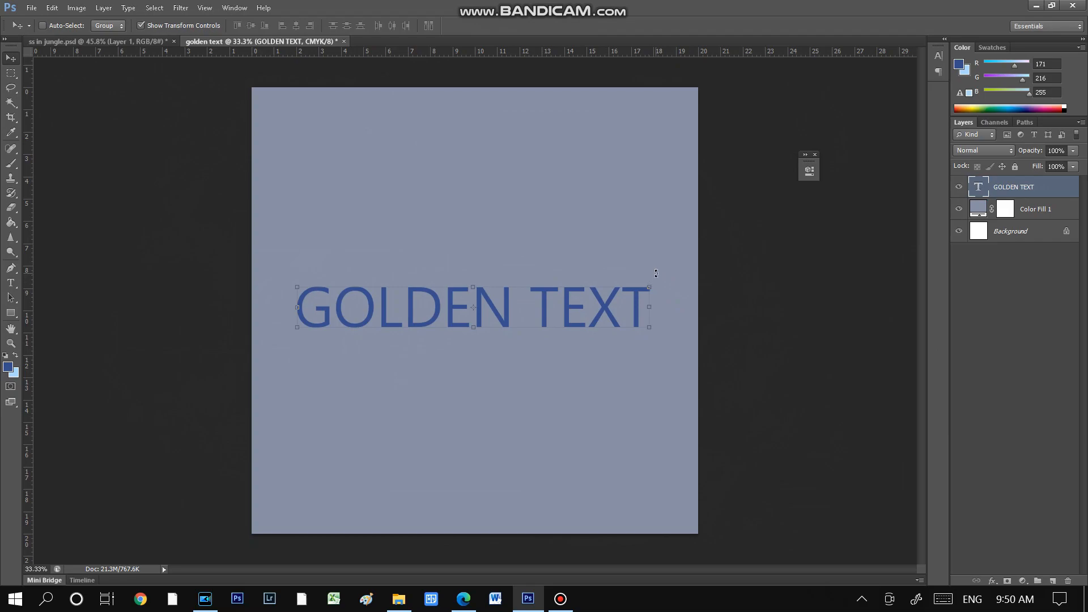
{"action": "left_click_drag", "start_coordinate": [656, 274], "coordinate": [665, 236]}
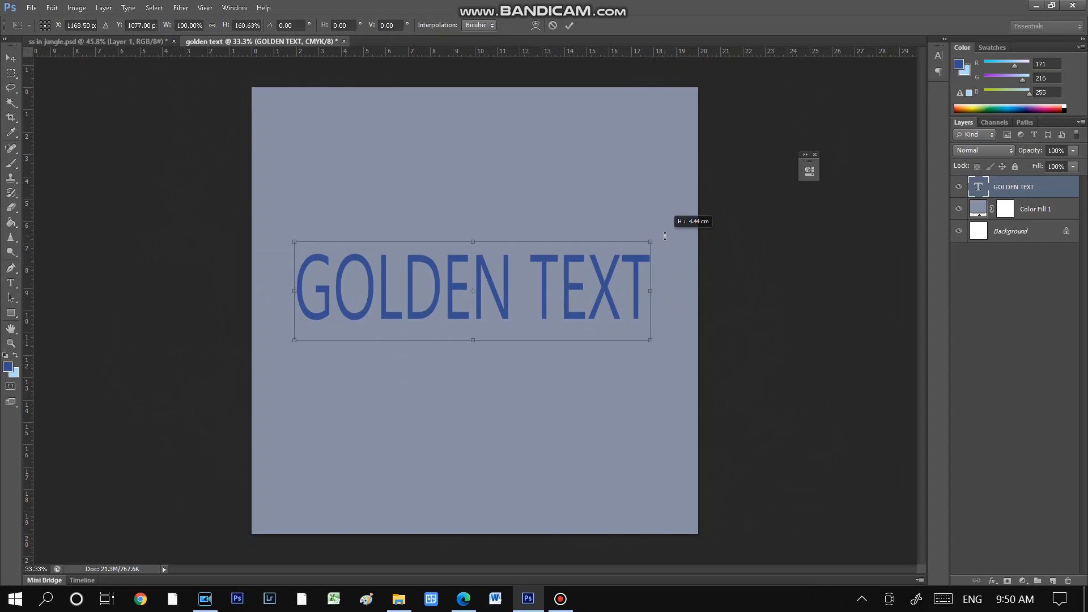
{"action": "left_click_drag", "start_coordinate": [665, 235], "coordinate": [665, 235]}
{"action": "left_click", "coordinate": [569, 25]}
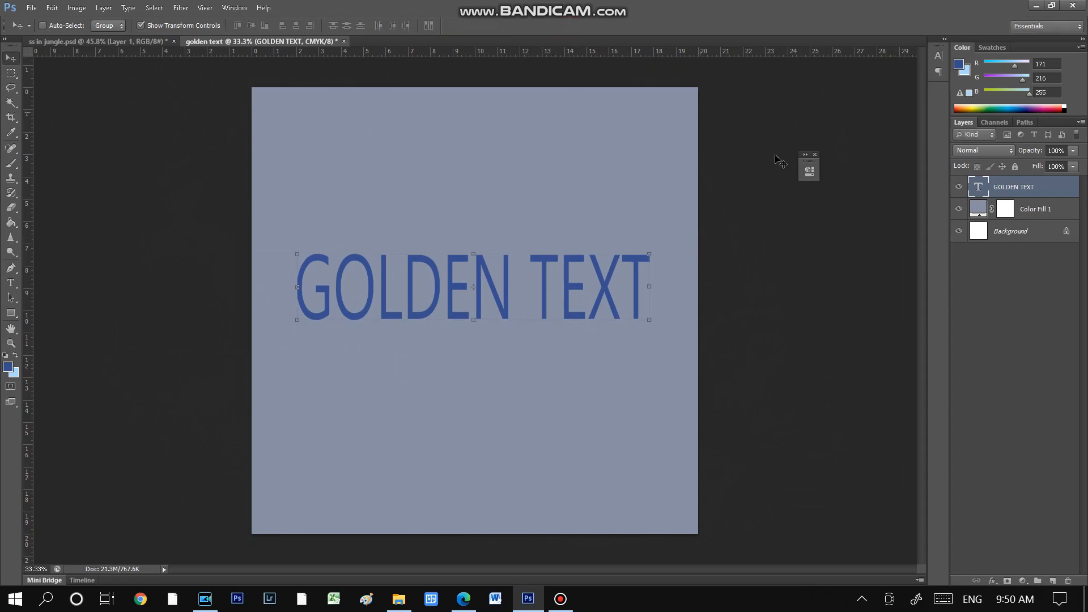
- Change the font of the whole GOLDEN TEXT layer to Franklin Gothic in Regular style
{"action": "double_click", "coordinate": [982, 189]}
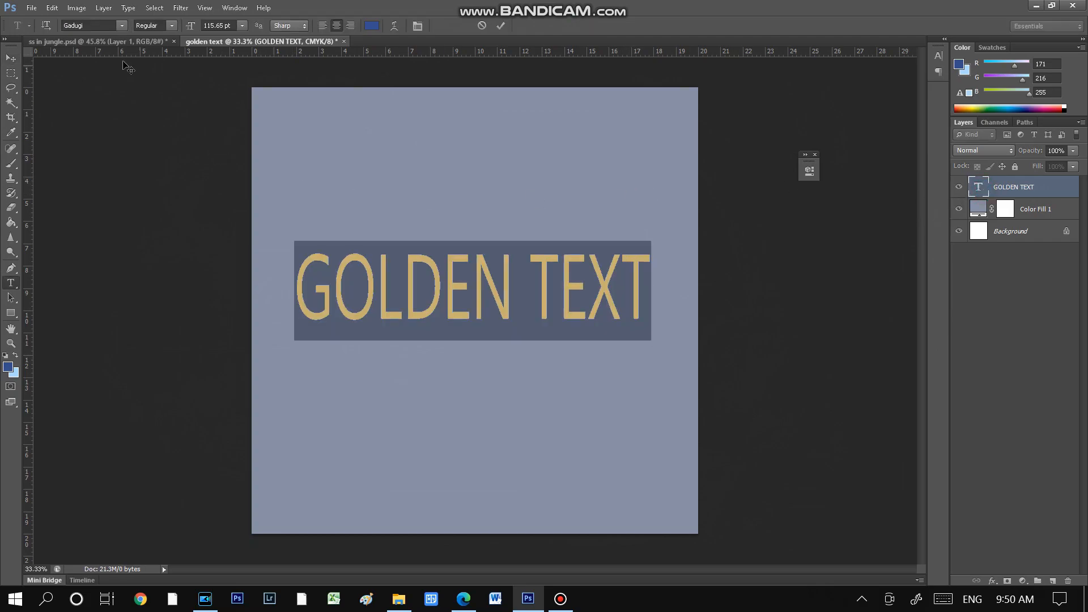
{"action": "left_click", "coordinate": [104, 32]}
{"action": "left_click", "coordinate": [93, 25]}
{"action": "key", "text": "Up"}
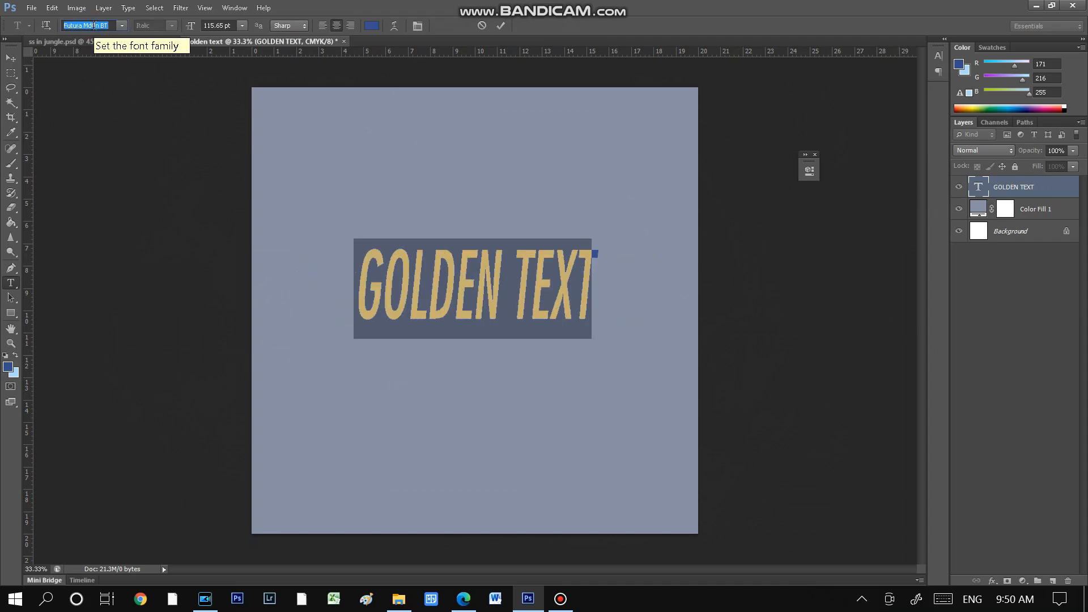
{"action": "key", "text": "Up"}
{"action": "key", "text": "Up"}
{"action": "key", "text": "Up"}
{"action": "key", "text": "Up"}
{"action": "key", "text": "Up"}
{"action": "key", "text": "Up"}
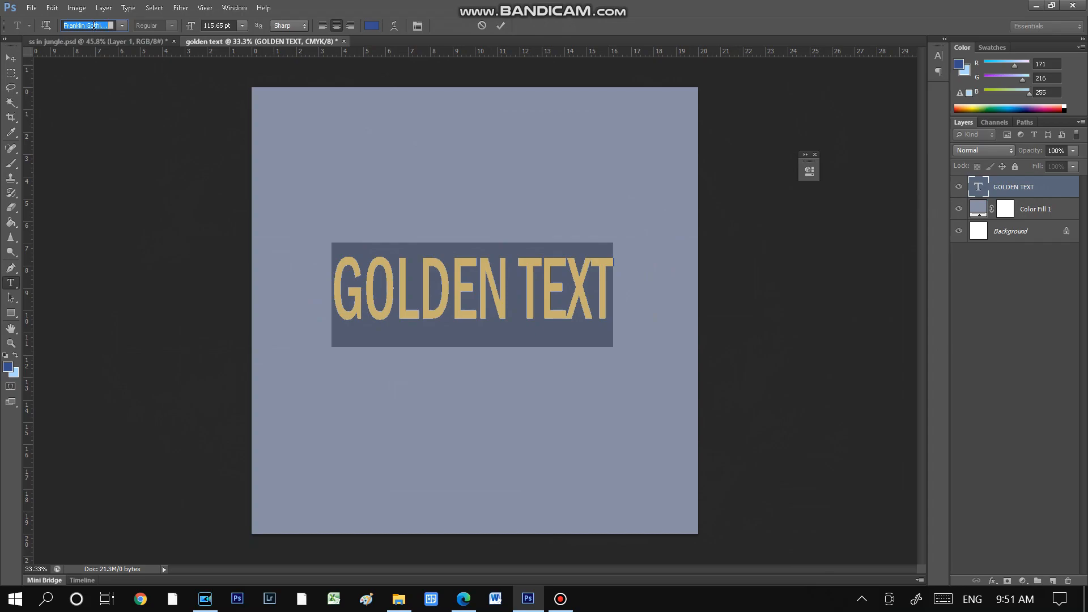
{"action": "key", "text": "Up"}
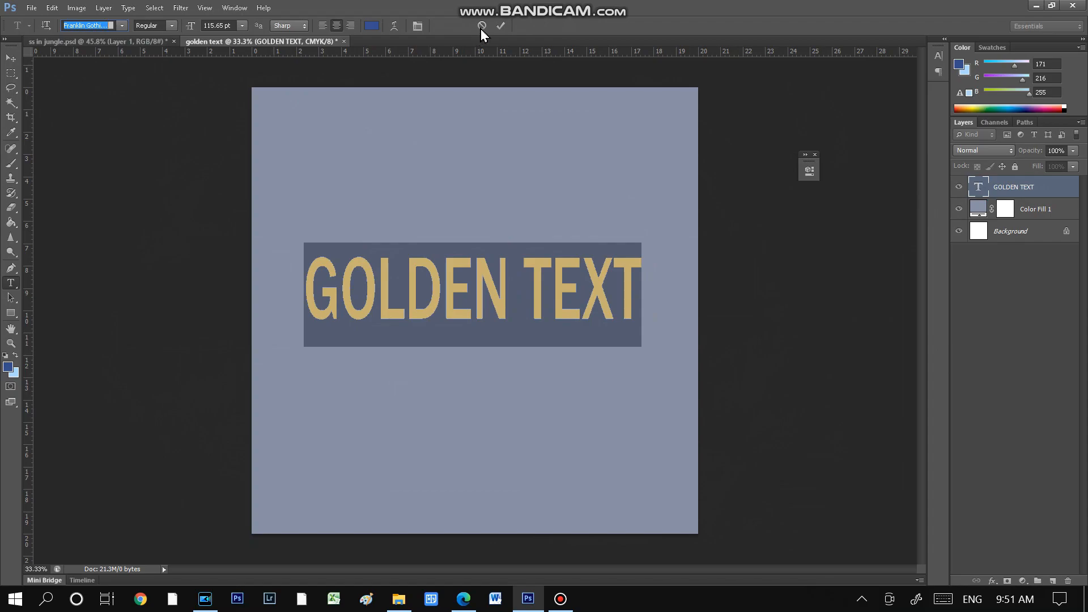
{"action": "left_click", "coordinate": [502, 26]}
{"action": "key", "text": "v"}
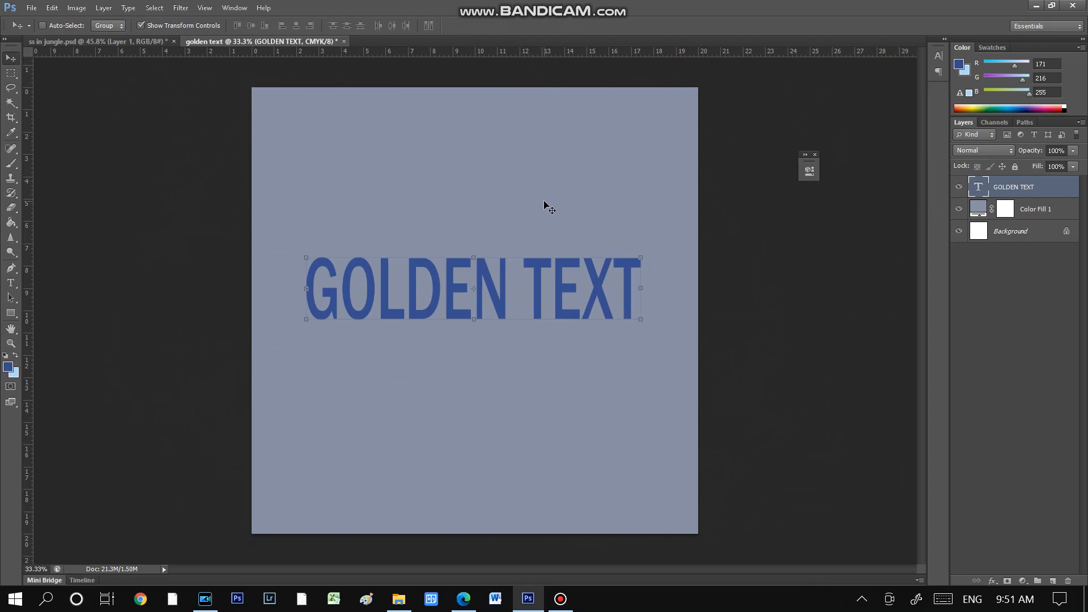
- Add a Color Overlay effect to the GOLDEN TEXT layer in muted gold #b8a759
{"action": "double_click", "coordinate": [1055, 198]}
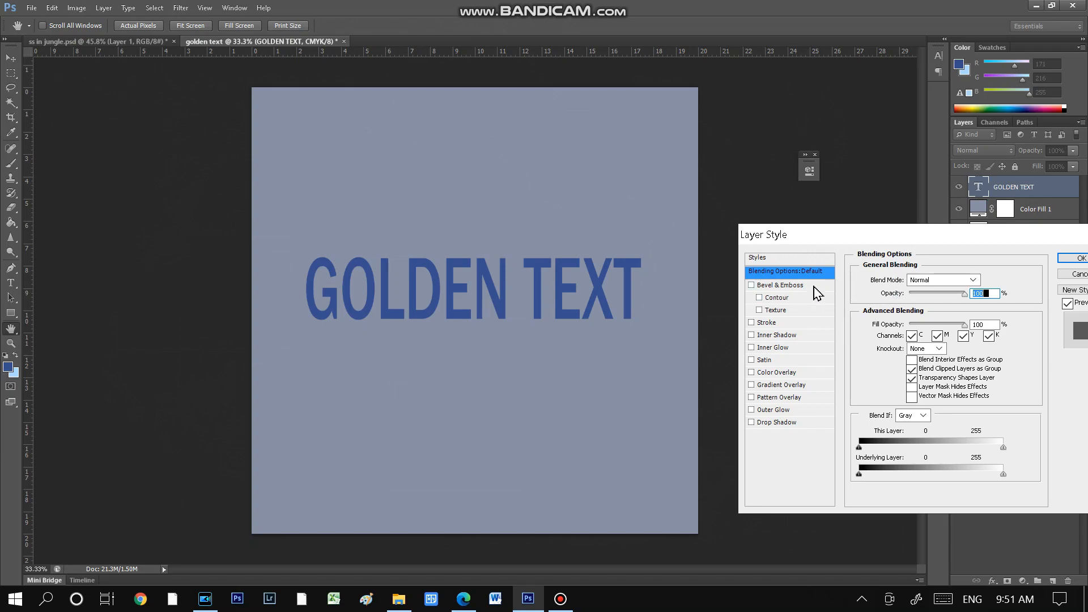
{"action": "left_click", "coordinate": [821, 372]}
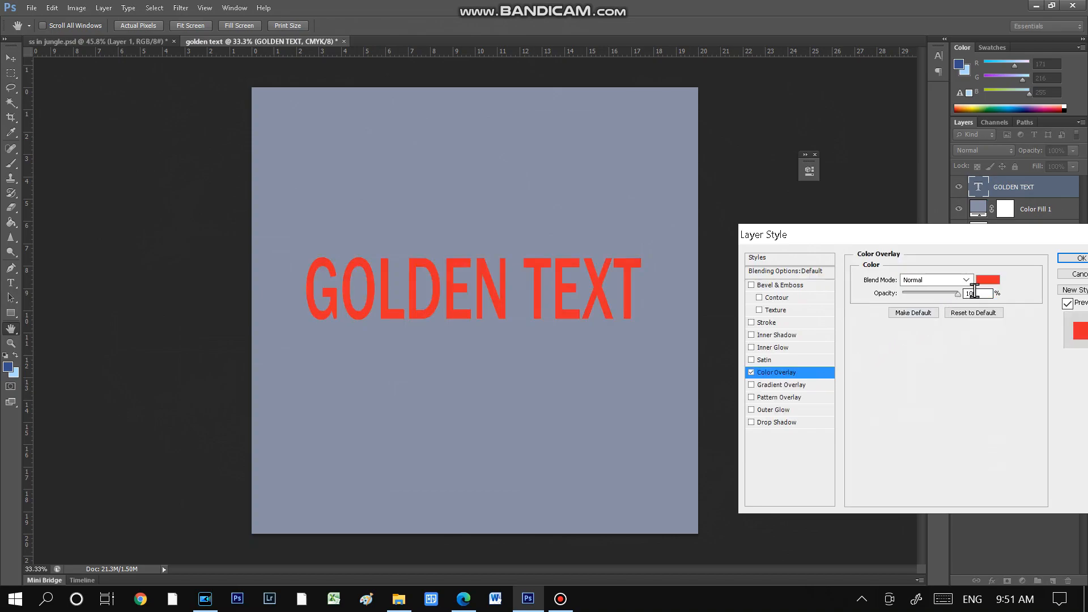
{"action": "left_click", "coordinate": [989, 281]}
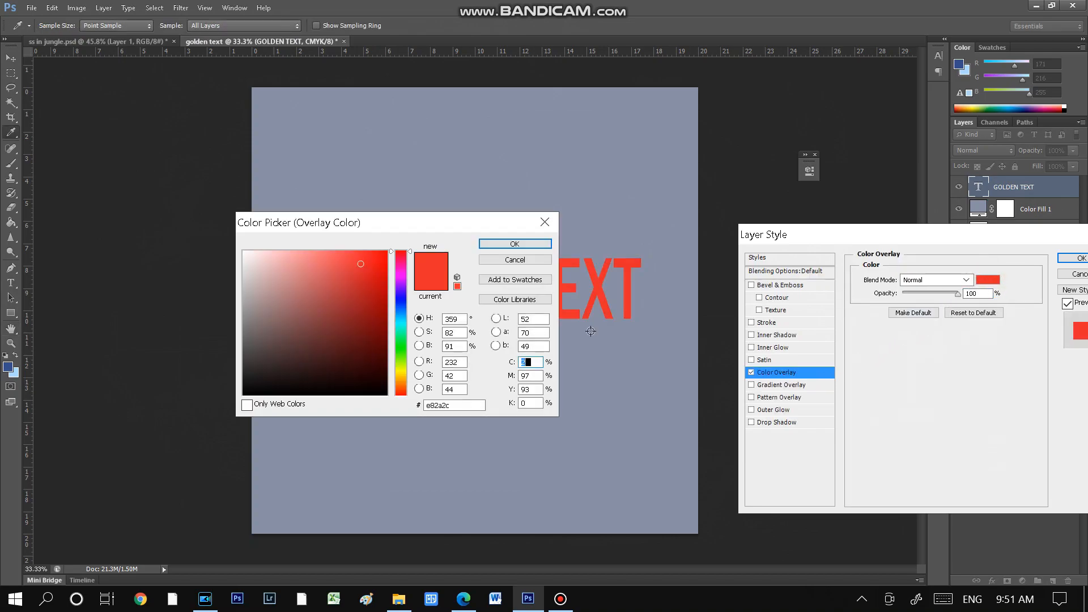
{"action": "left_click", "coordinate": [400, 375]}
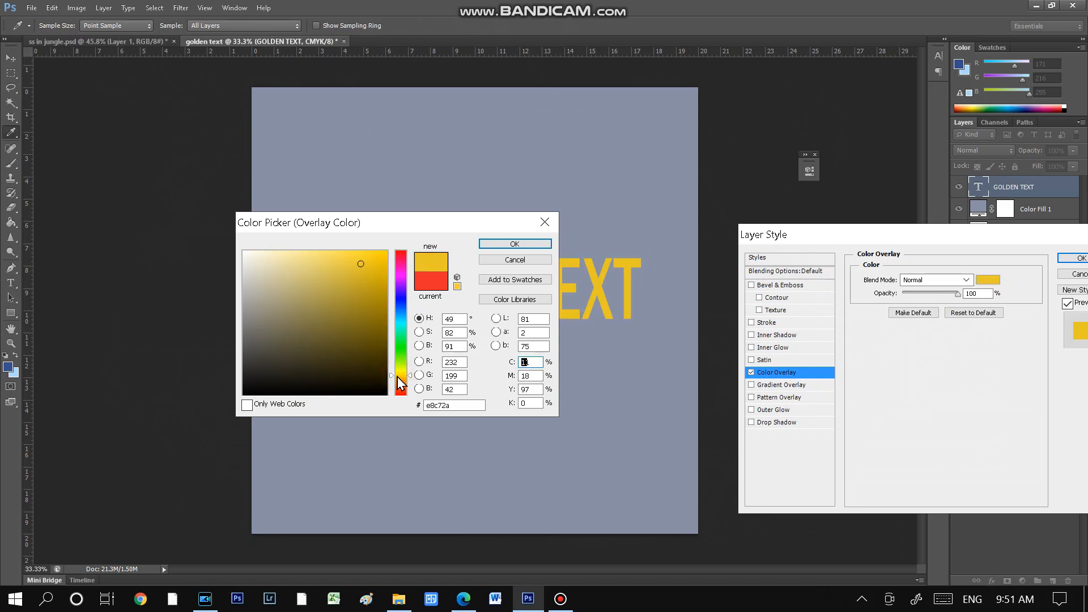
{"action": "left_click", "coordinate": [366, 320]}
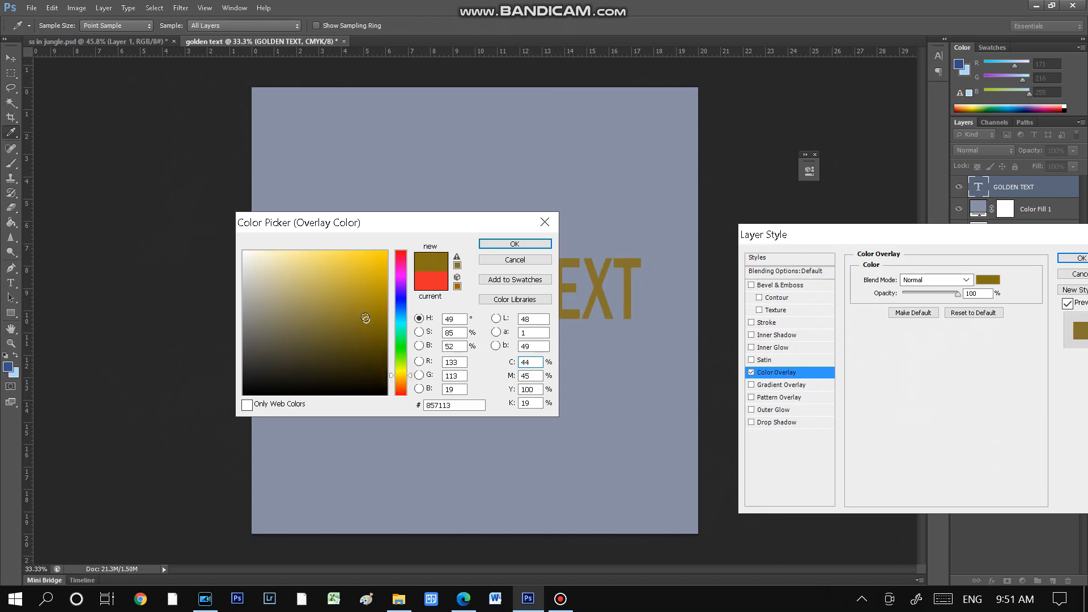
{"action": "left_click", "coordinate": [309, 300]}
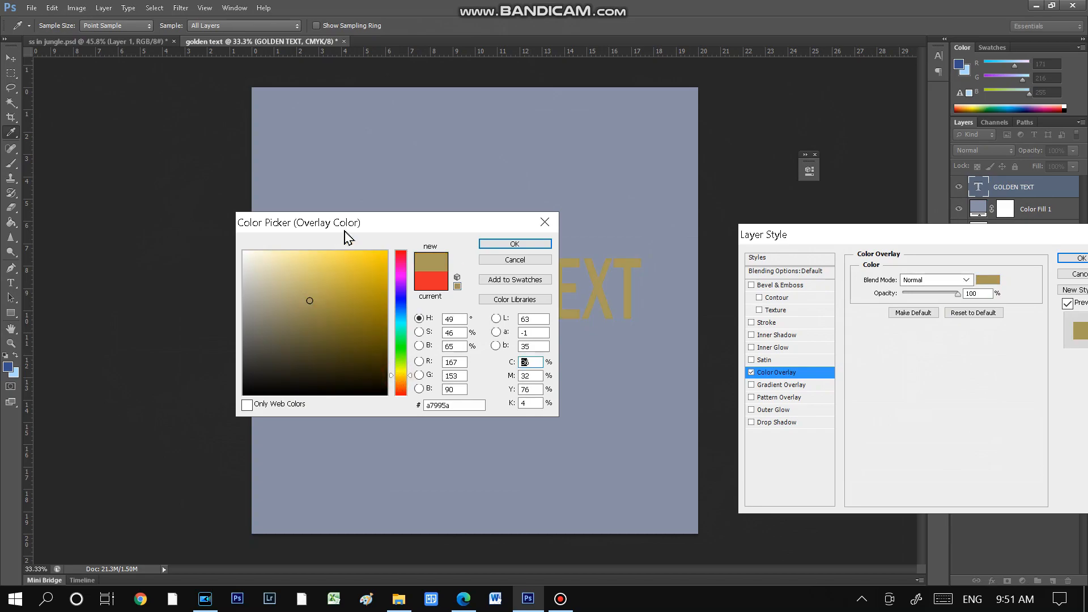
{"action": "left_click_drag", "start_coordinate": [378, 228], "coordinate": [258, 122]}
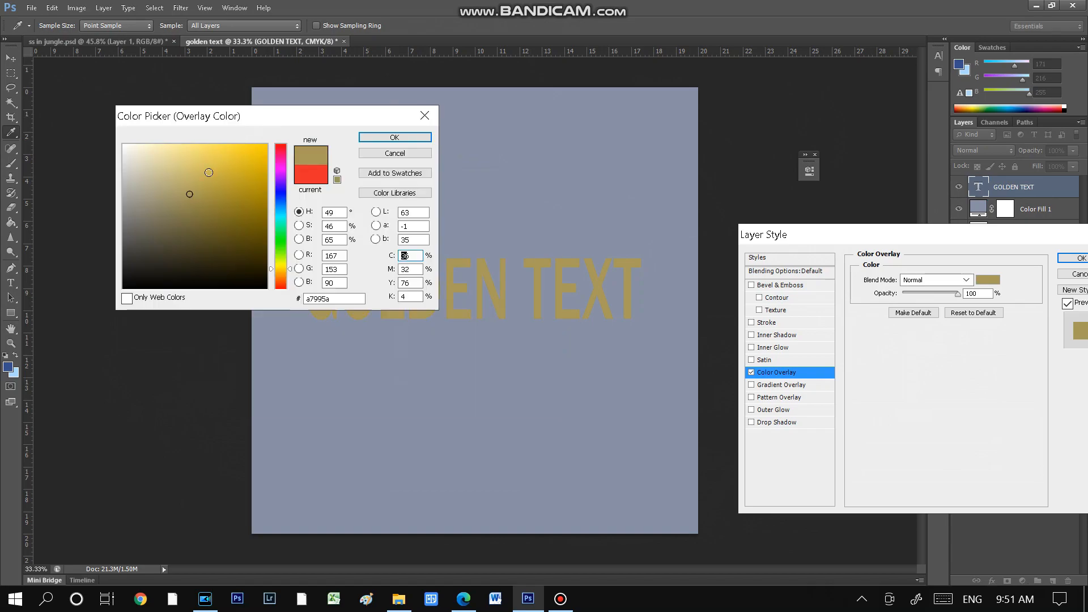
{"action": "left_click", "coordinate": [197, 185]}
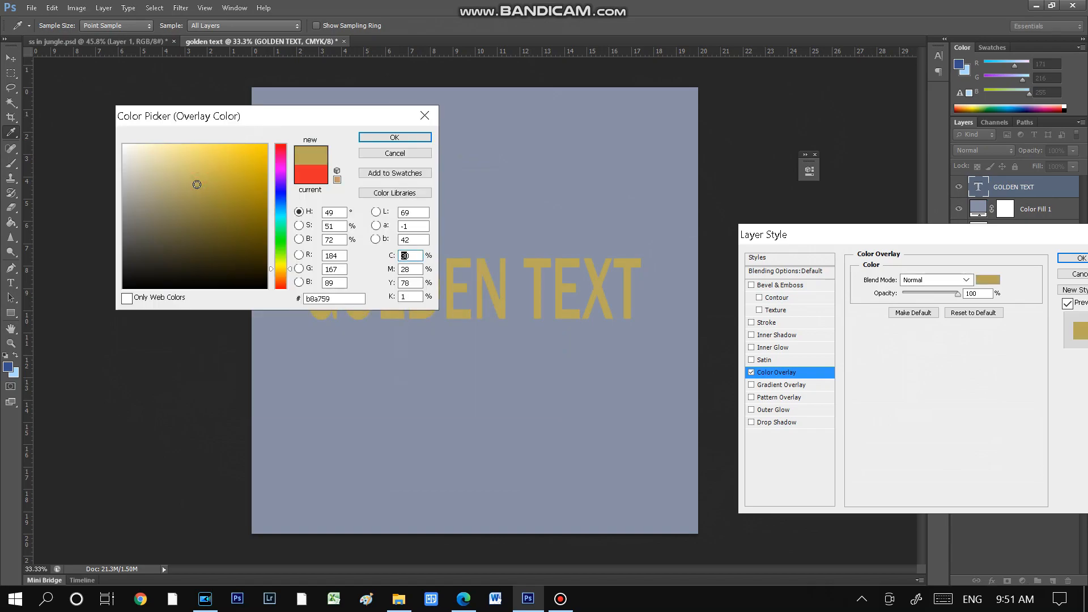
{"action": "left_click", "coordinate": [395, 138]}
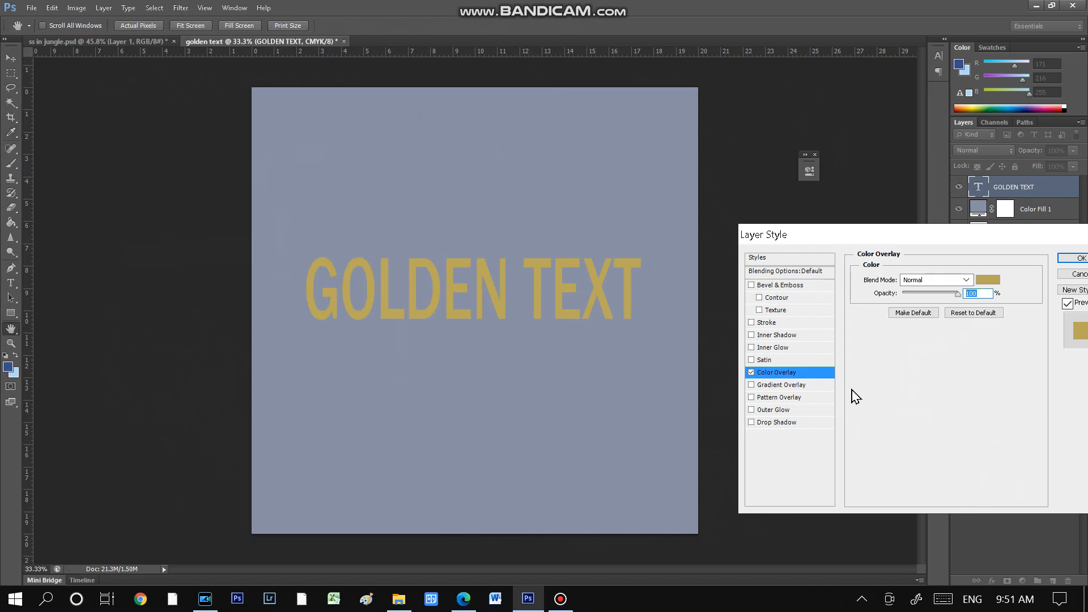
- Add a Bevel & Emboss effect with the twin-peaked gloss contour to the text and apply the layer style
{"action": "left_click", "coordinate": [823, 285]}
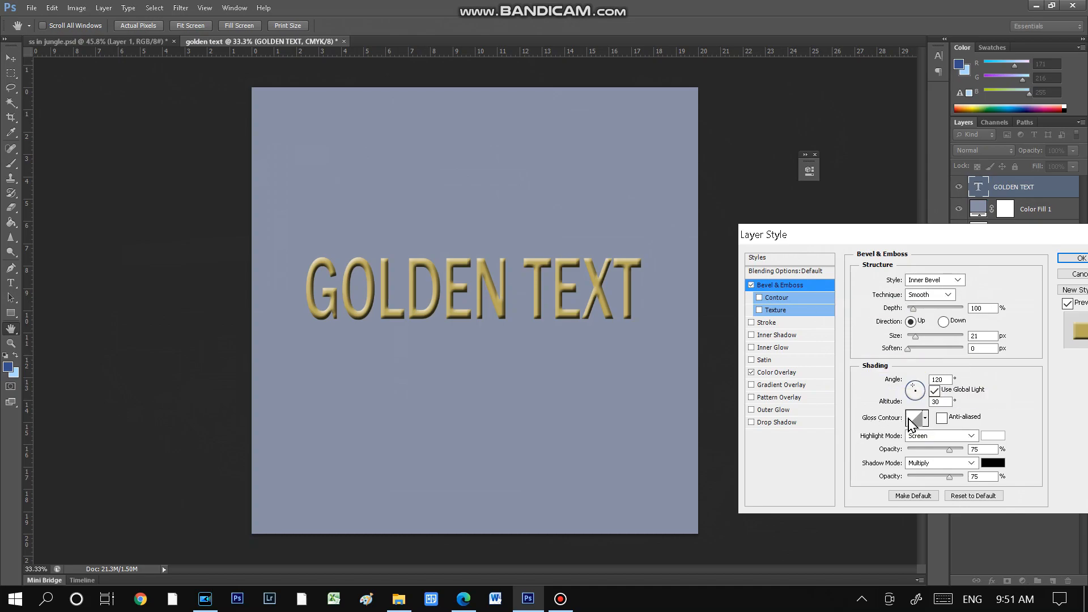
{"action": "left_click", "coordinate": [926, 419]}
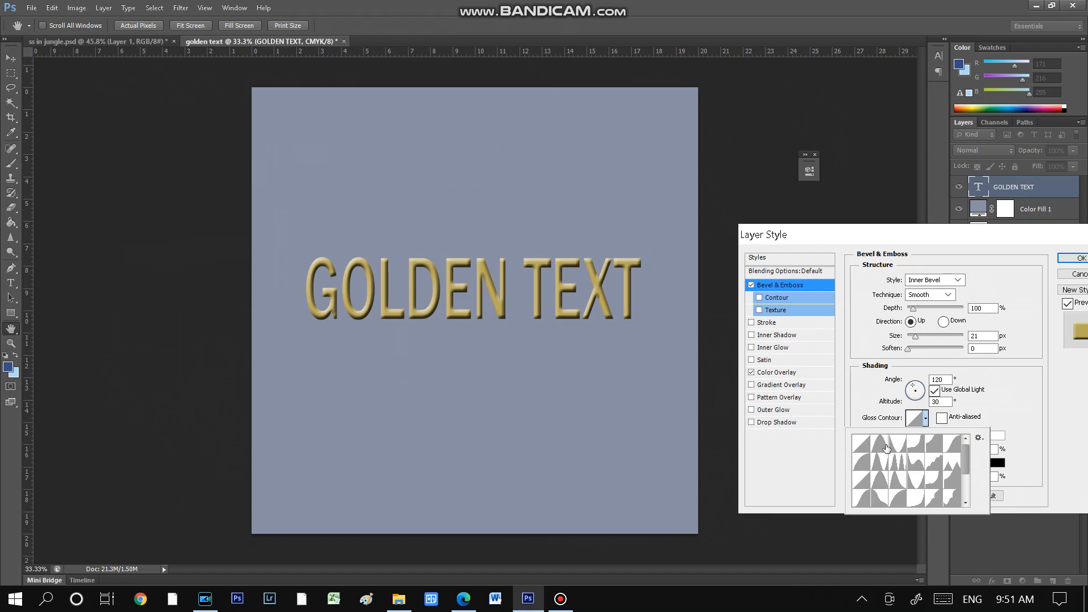
{"action": "left_click", "coordinate": [901, 463]}
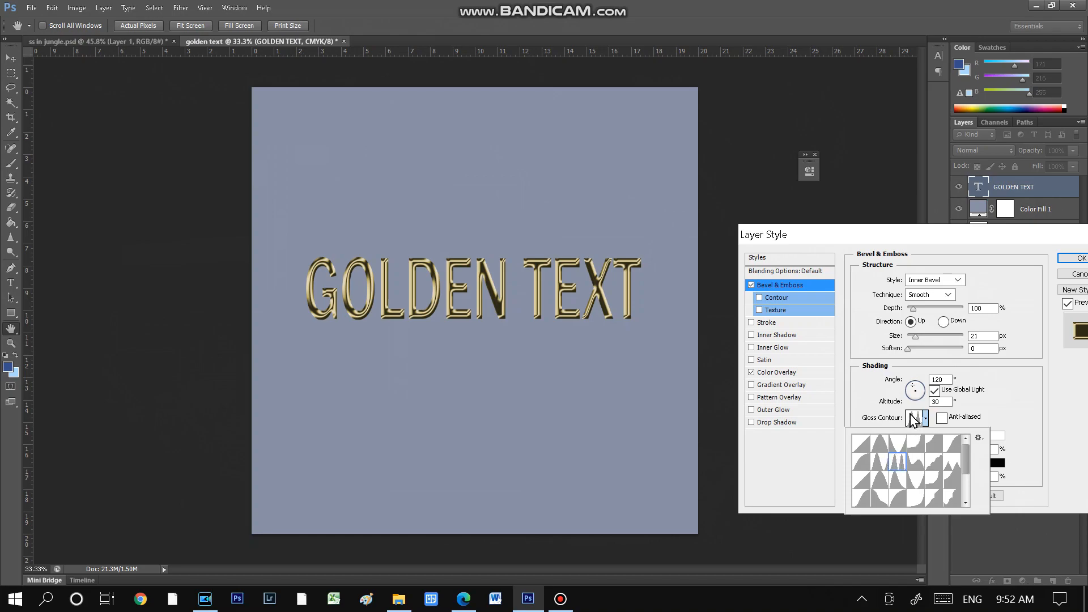
{"action": "left_click", "coordinate": [1063, 265]}
{"action": "left_click", "coordinate": [1063, 265]}
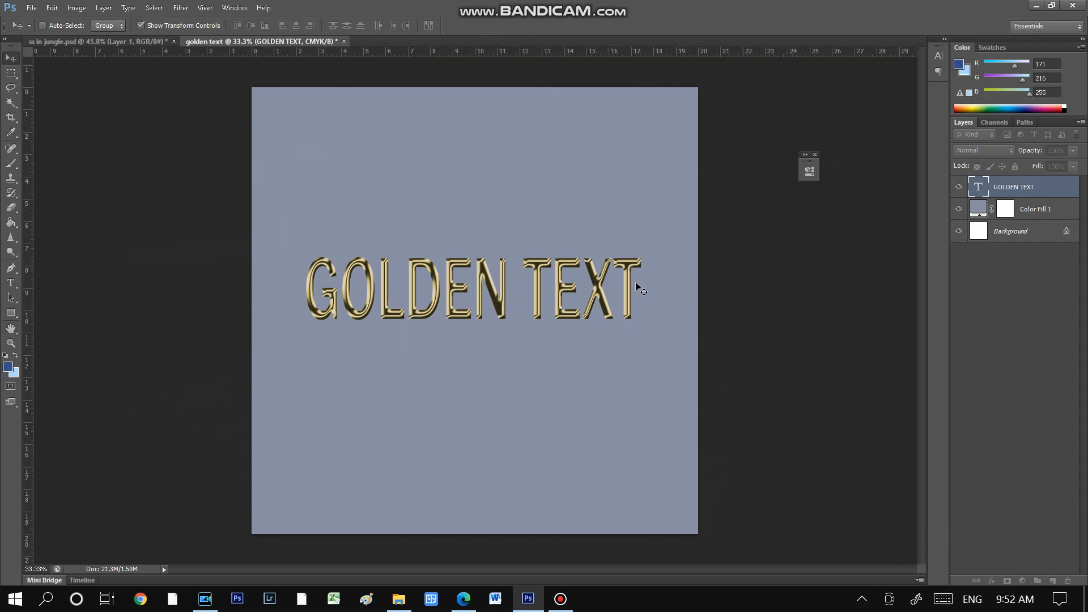
- Add a black outside Stroke effect of 5 px to the GOLDEN TEXT layer
{"action": "scroll", "coordinate": [651, 291], "scroll_direction": "up", "scroll_amount": 2}
{"action": "scroll", "coordinate": [597, 289], "scroll_direction": "up", "scroll_amount": 2}
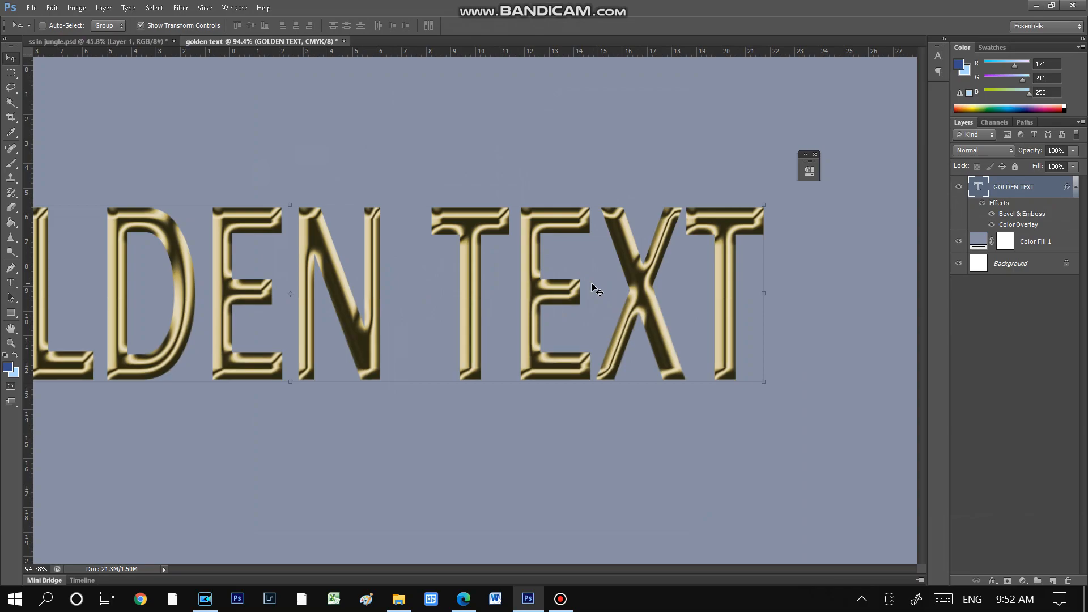
{"action": "scroll", "coordinate": [596, 290], "scroll_direction": "up", "scroll_amount": 2}
{"action": "scroll", "coordinate": [597, 290], "scroll_direction": "down", "scroll_amount": 5}
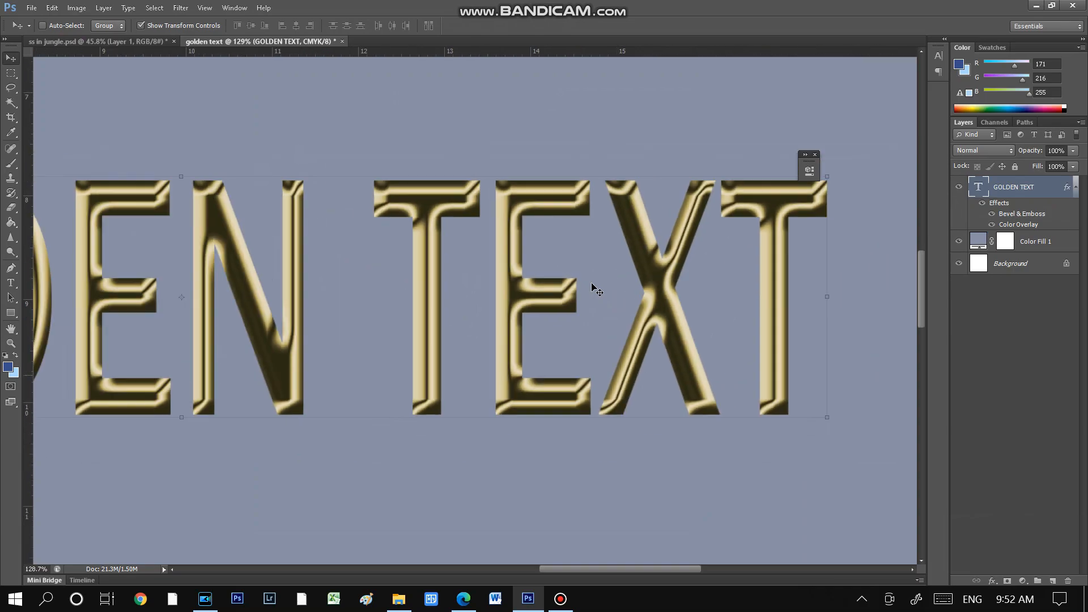
{"action": "scroll", "coordinate": [597, 289], "scroll_direction": "down", "scroll_amount": 2}
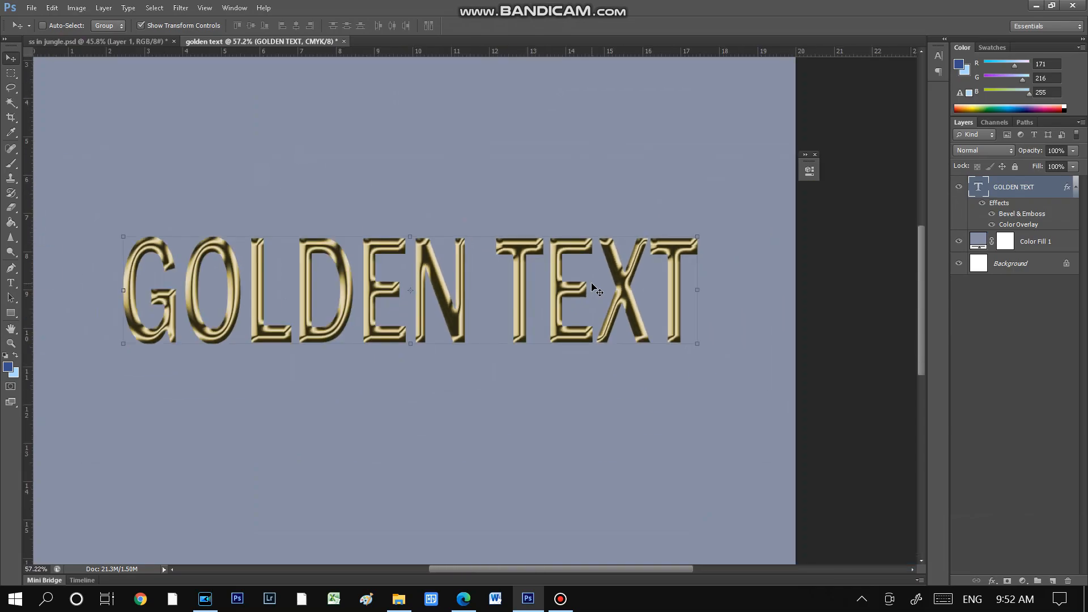
{"action": "double_click", "coordinate": [1046, 202]}
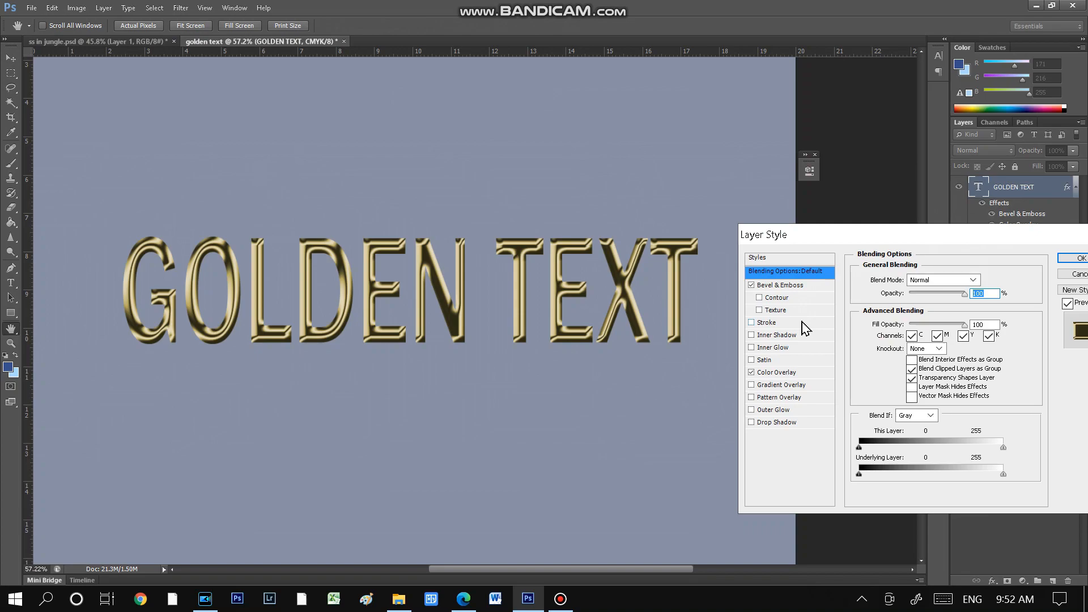
{"action": "left_click", "coordinate": [812, 323]}
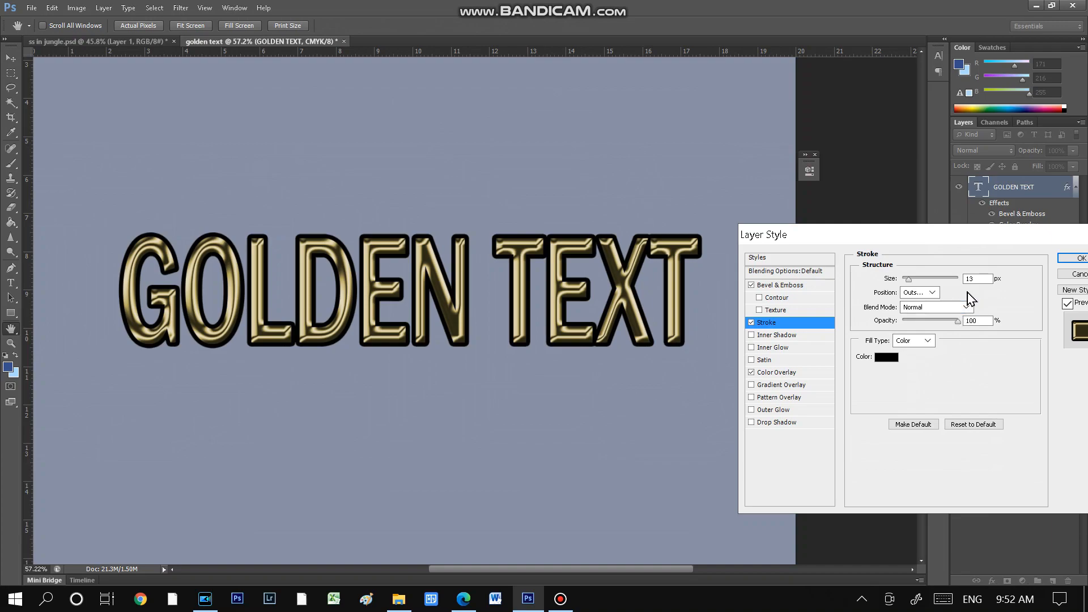
{"action": "double_click", "coordinate": [980, 281]}
{"action": "type", "text": "5"}
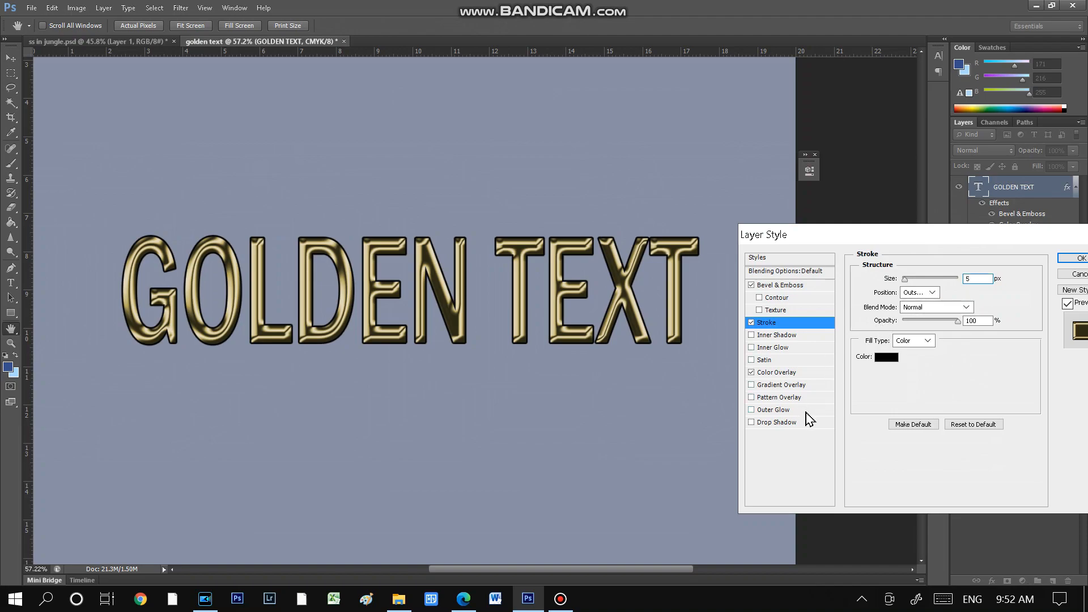
- Add an Outer Glow effect to the text, enlarge the glow size, and apply the layer style
{"action": "left_click", "coordinate": [821, 410]}
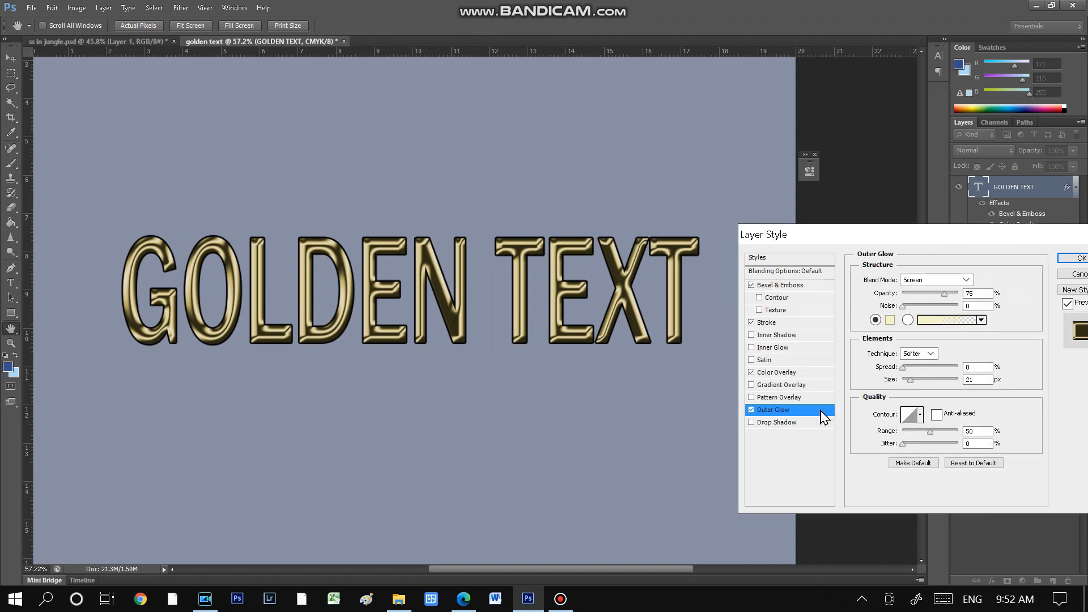
{"action": "left_click_drag", "start_coordinate": [903, 367], "coordinate": [922, 384]}
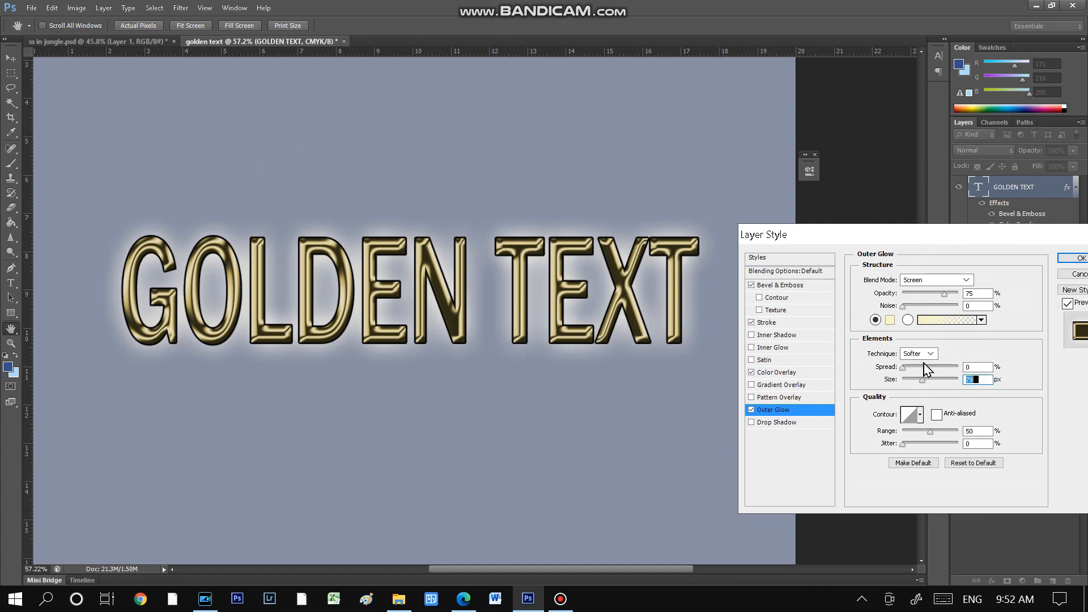
{"action": "left_click", "coordinate": [1062, 259]}
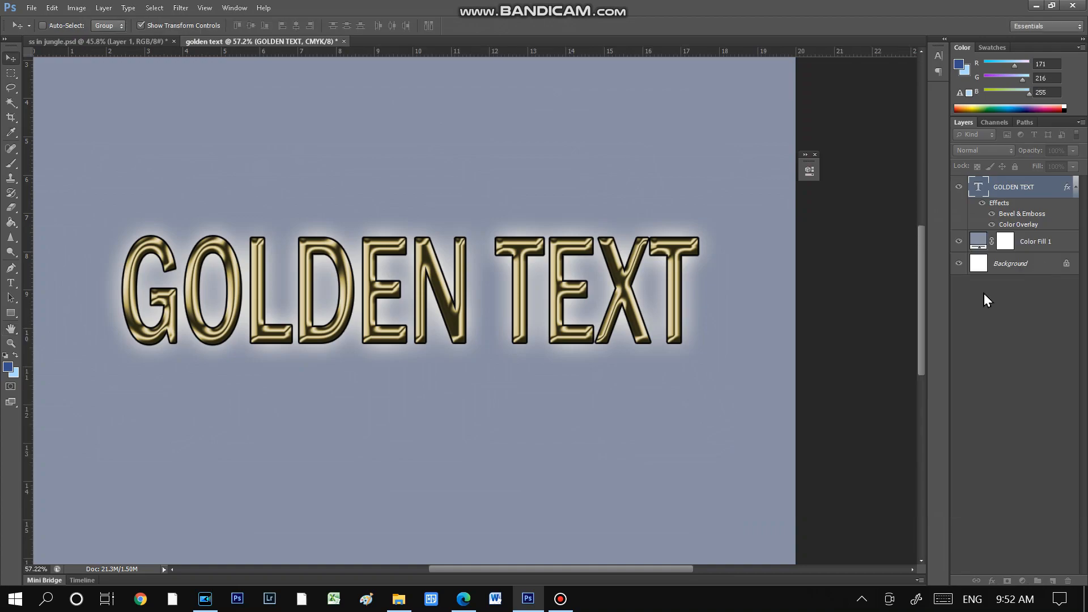
- Change the Color Fill 1 background layer to a very dark navy blue
{"action": "double_click", "coordinate": [979, 266]}
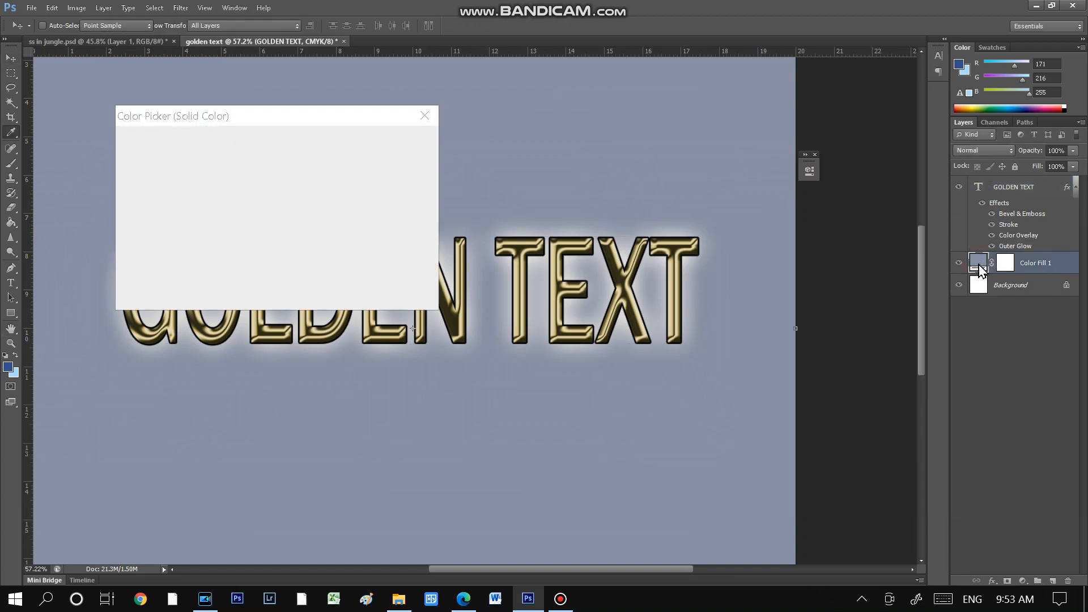
{"action": "left_click", "coordinate": [221, 262]}
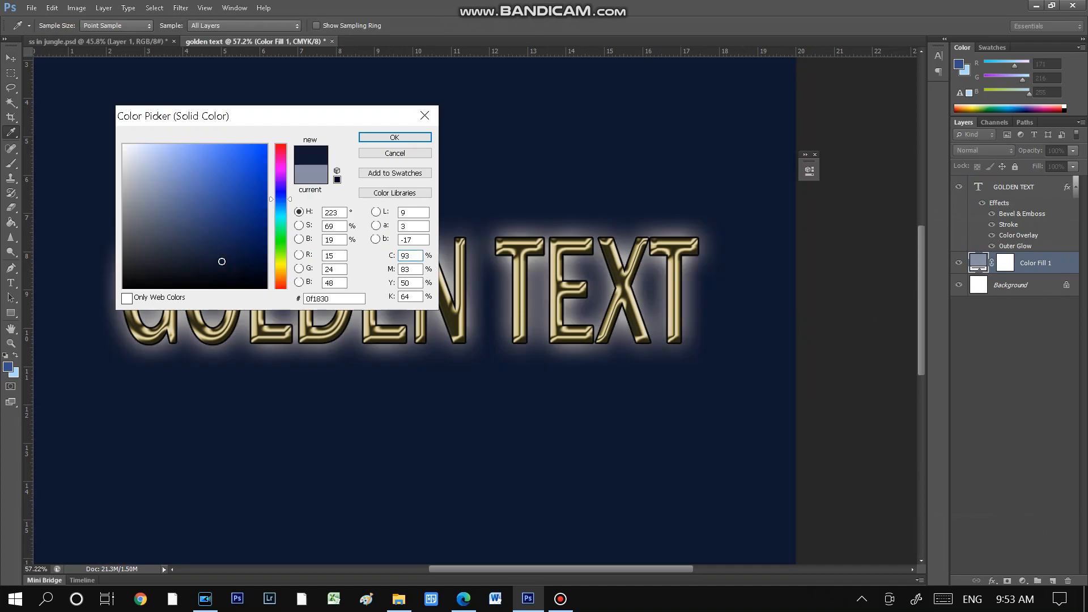
{"action": "left_click", "coordinate": [245, 276]}
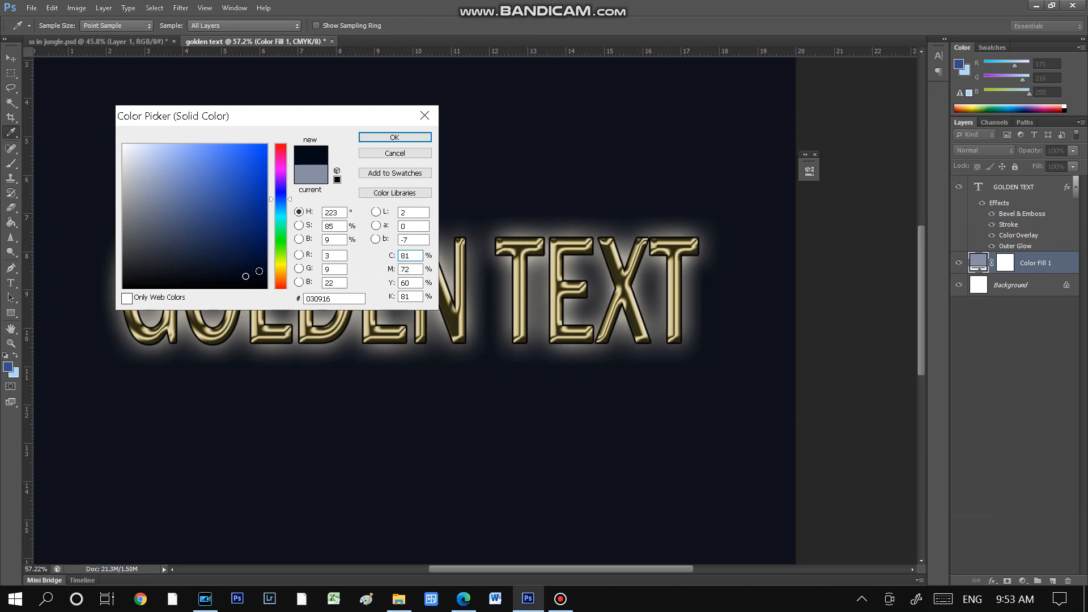
{"action": "left_click", "coordinate": [259, 271]}
{"action": "left_click", "coordinate": [395, 138]}
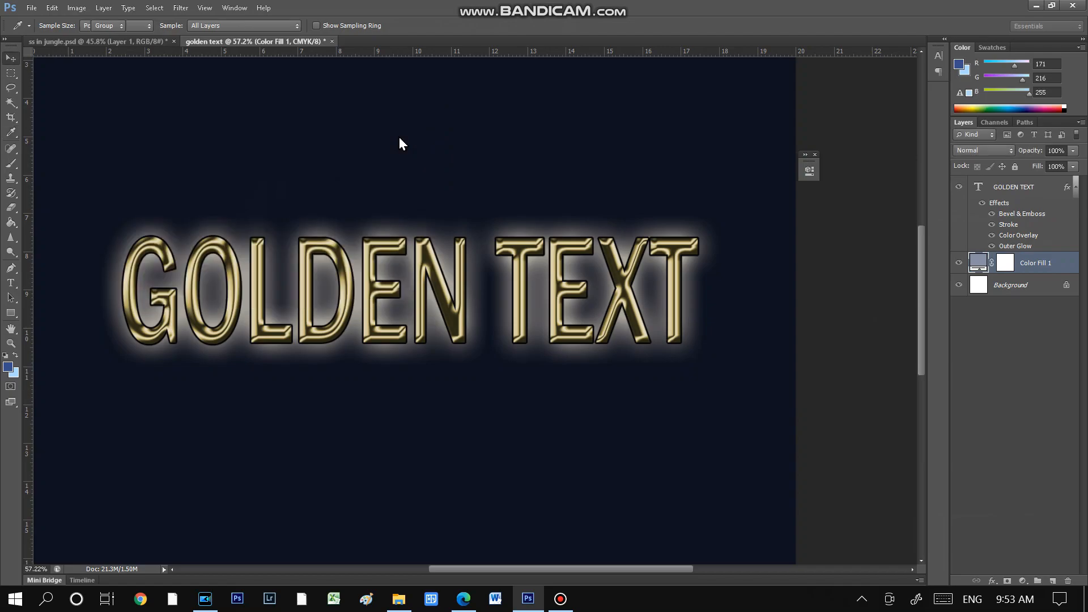
- Examine the golden lettering and its glow against the dark background, both close up and across the whole canvas
{"action": "key", "text": "v"}
{"action": "scroll", "coordinate": [425, 207], "scroll_direction": "down", "scroll_amount": 4}
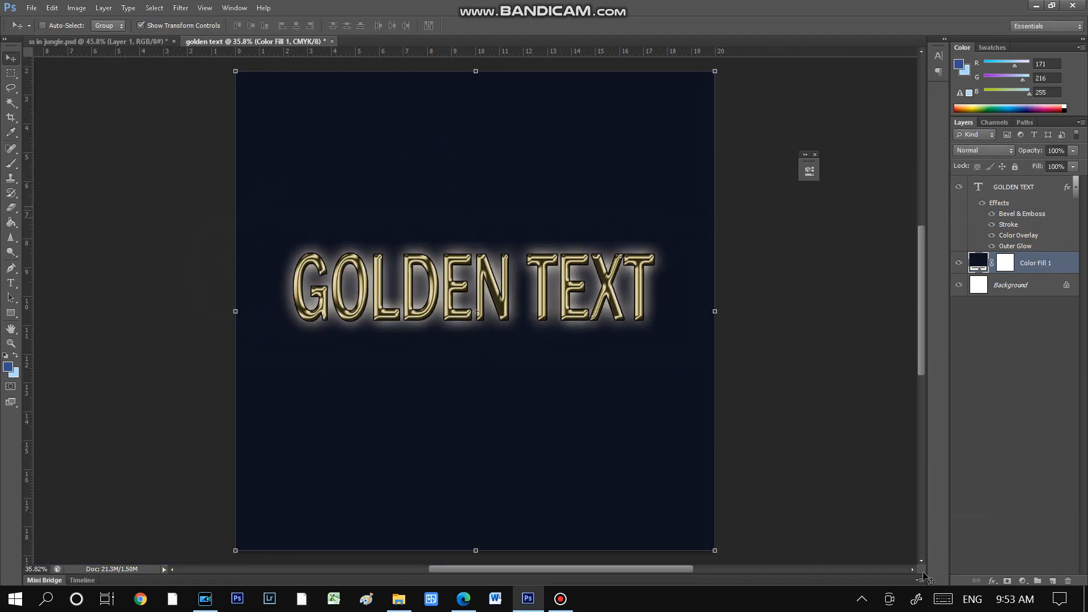
{"action": "scroll", "coordinate": [420, 345], "scroll_direction": "up", "scroll_amount": 4}
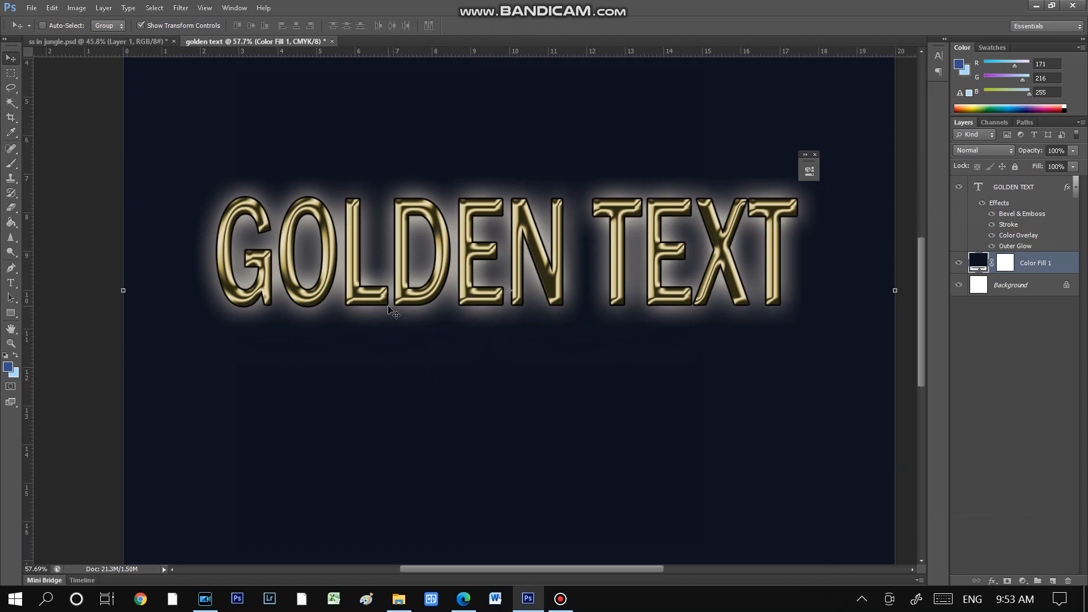
{"action": "scroll", "coordinate": [391, 309], "scroll_direction": "up", "scroll_amount": 2}
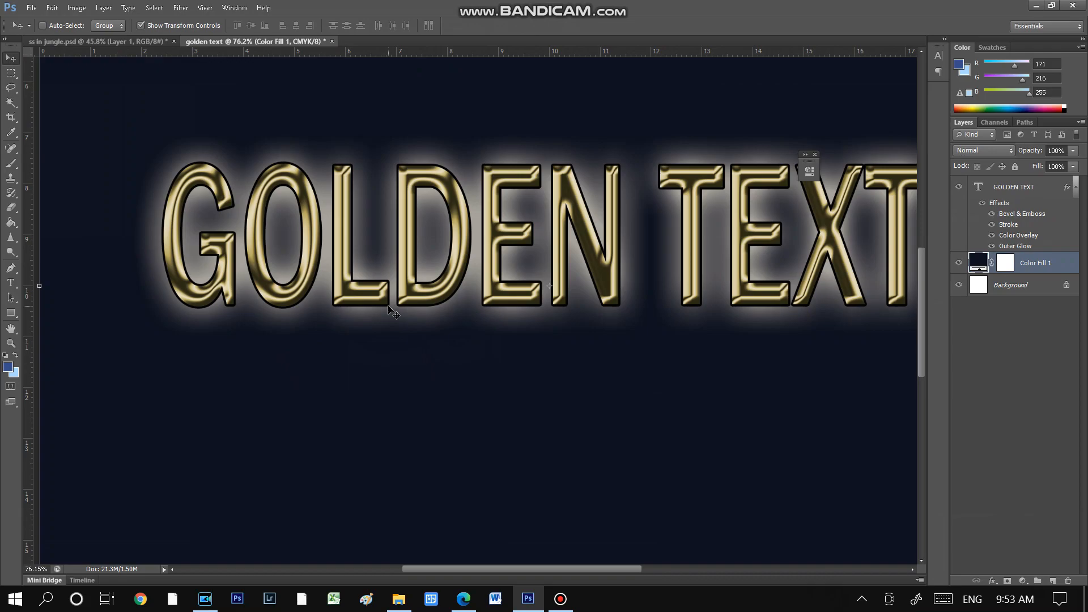
{"action": "scroll", "coordinate": [389, 309], "scroll_direction": "down", "scroll_amount": 2}
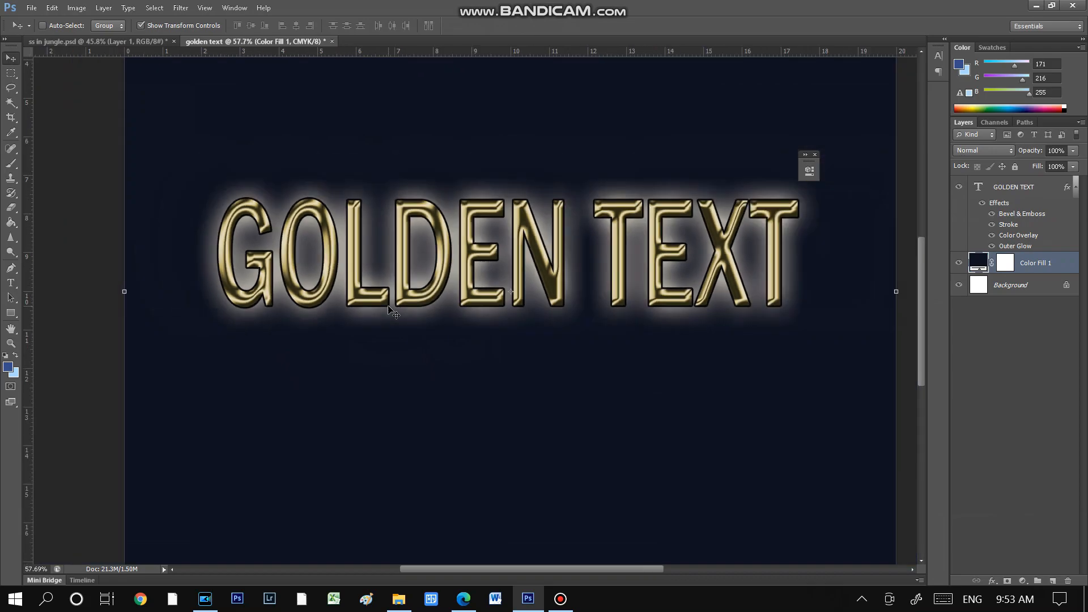
{"action": "scroll", "coordinate": [670, 292], "scroll_direction": "up", "scroll_amount": 4}
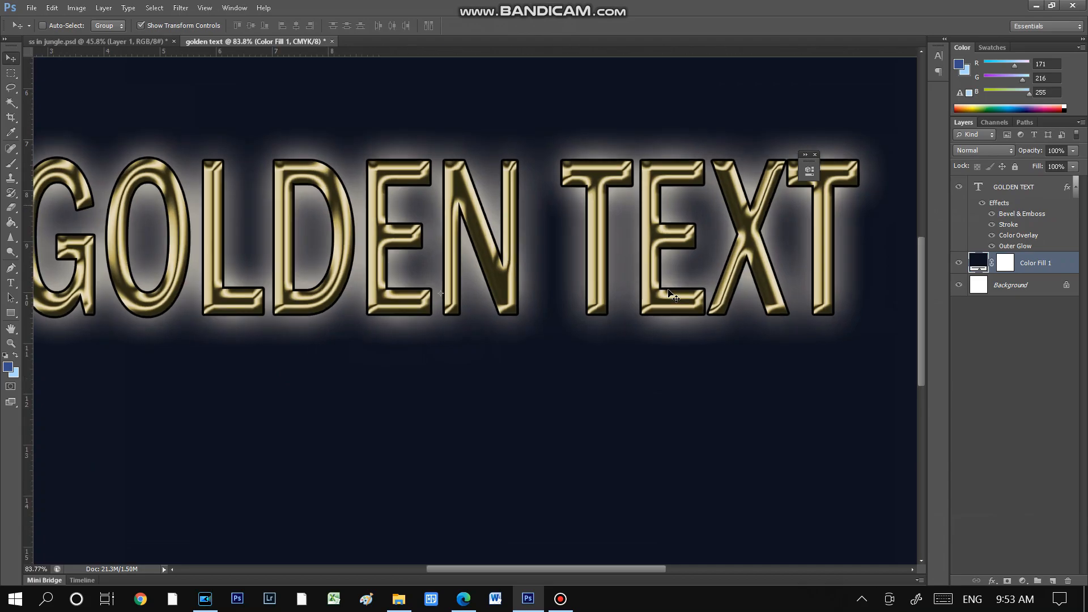
{"action": "scroll", "coordinate": [670, 292], "scroll_direction": "up", "scroll_amount": 2}
{"action": "scroll", "coordinate": [669, 291], "scroll_direction": "down", "scroll_amount": 2}
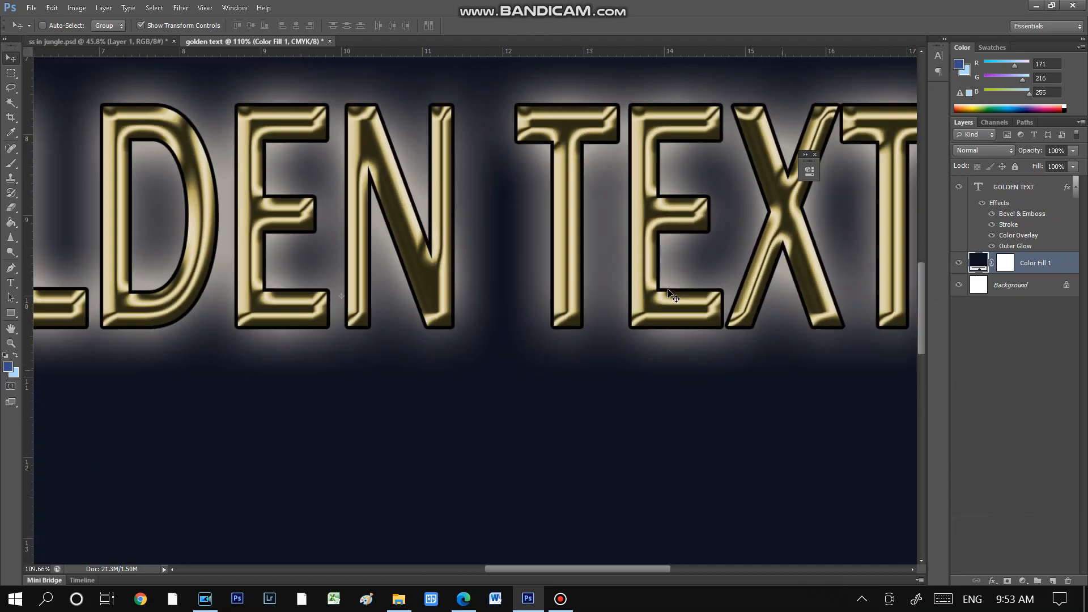
{"action": "scroll", "coordinate": [670, 291], "scroll_direction": "down", "scroll_amount": 4}
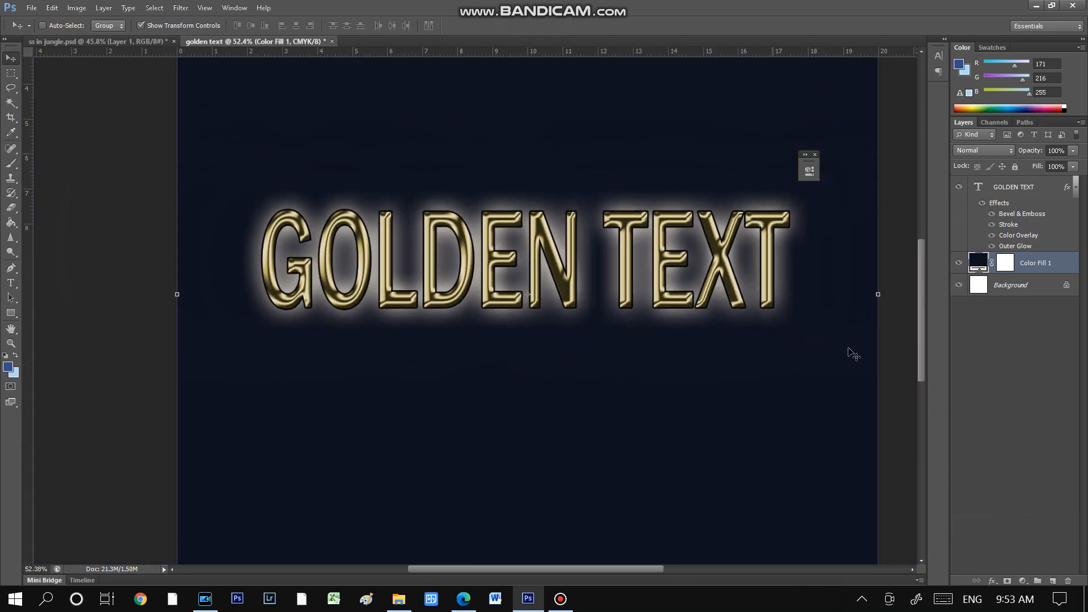
- Try the Gabriola font on the GOLDEN TEXT lettering and settle on the Gaeilge 1 font
{"action": "left_click", "coordinate": [1004, 184]}
{"action": "double_click", "coordinate": [978, 184]}
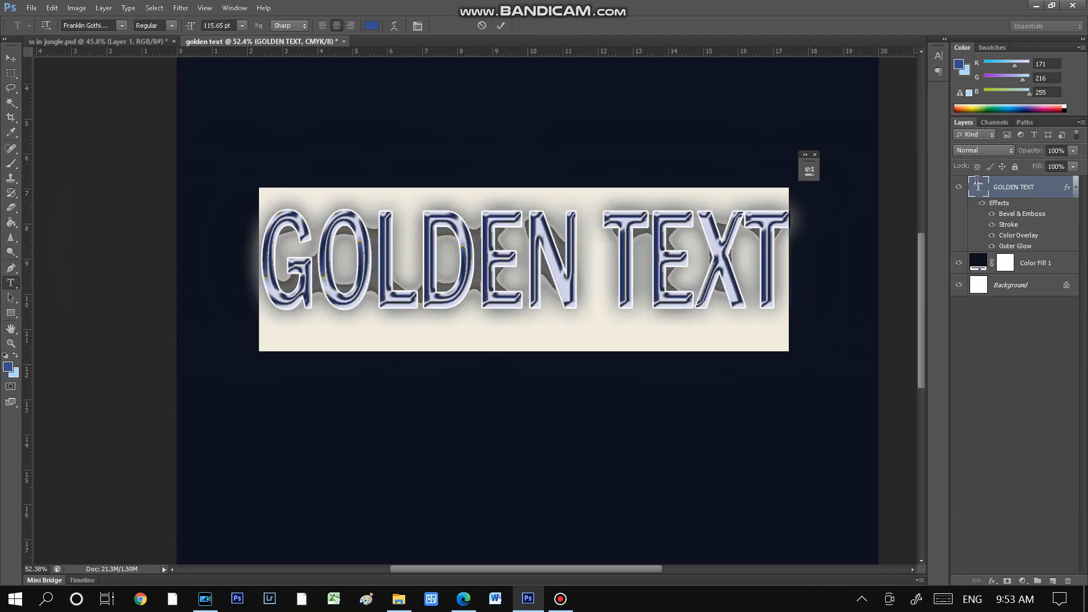
{"action": "left_click", "coordinate": [120, 26]}
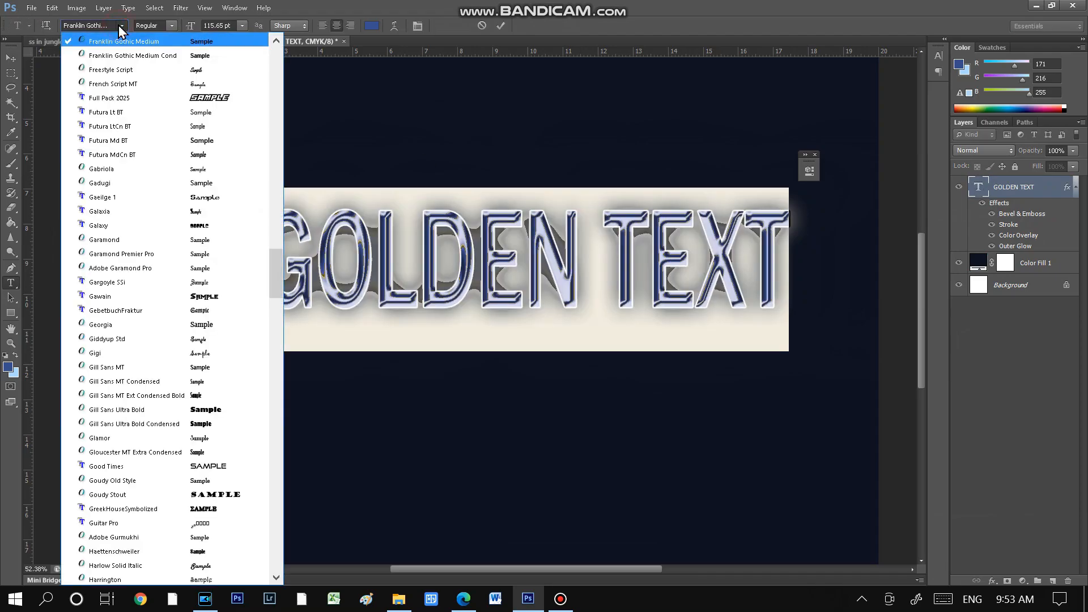
{"action": "left_click", "coordinate": [120, 170]}
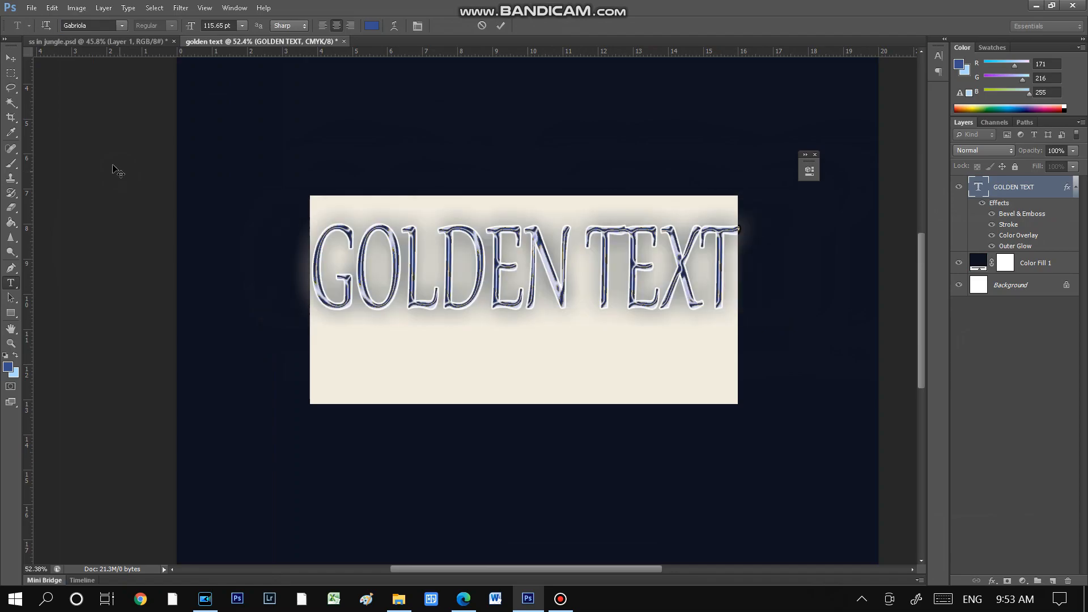
{"action": "left_click", "coordinate": [111, 26]}
{"action": "left_click", "coordinate": [121, 26]}
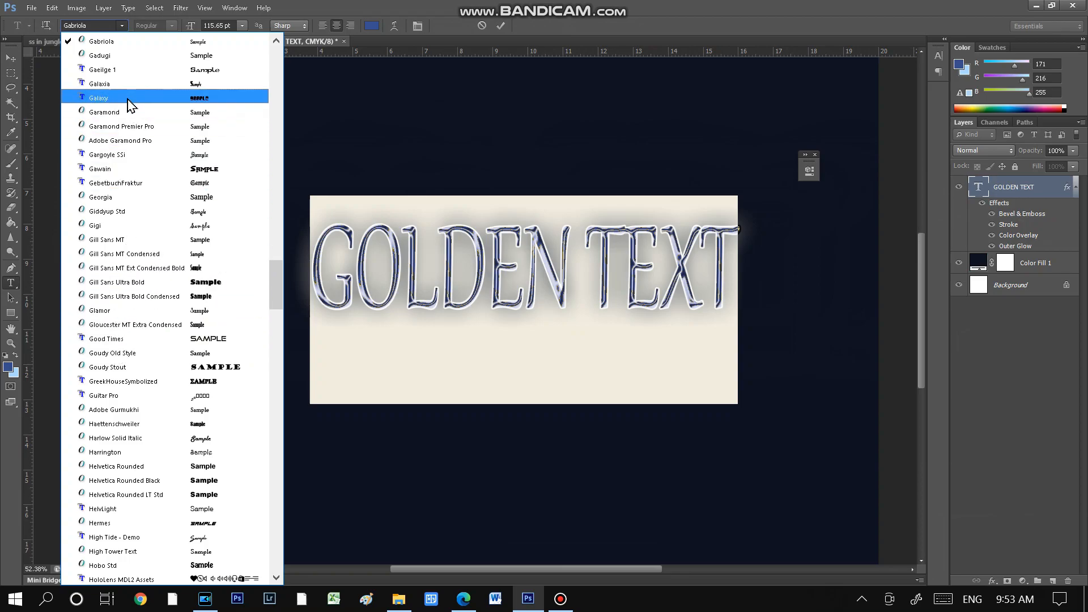
{"action": "left_click", "coordinate": [127, 72]}
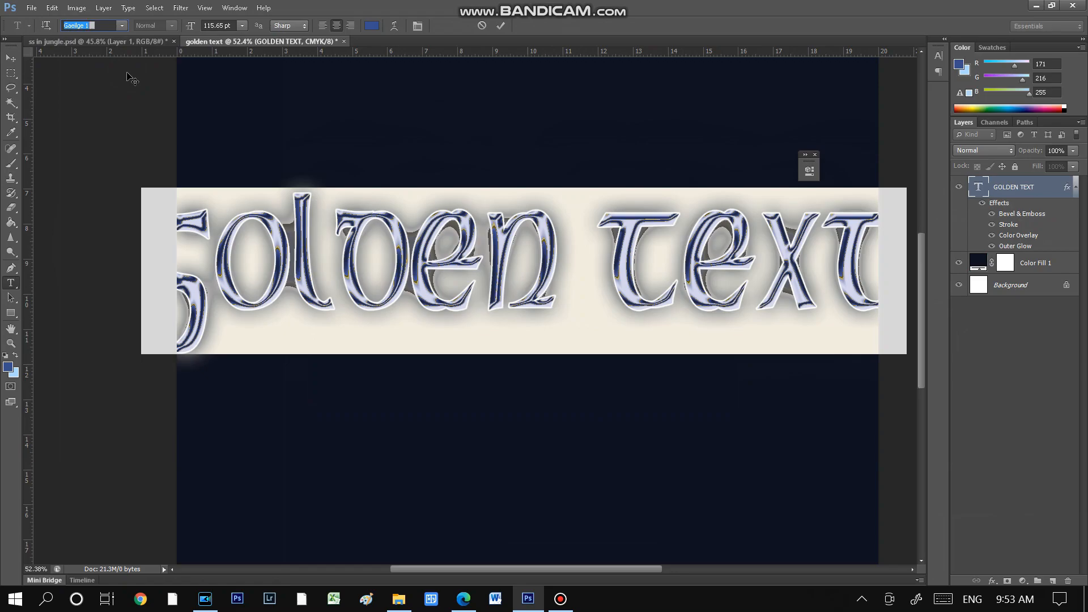
{"action": "left_click", "coordinate": [502, 27]}
{"action": "key", "text": "v"}
- Scale the lettering to about 73% width and 111% height, and move it fully inside the canvas, centred horizontally above the middle
{"action": "scroll", "coordinate": [445, 191], "scroll_direction": "down", "scroll_amount": 1}
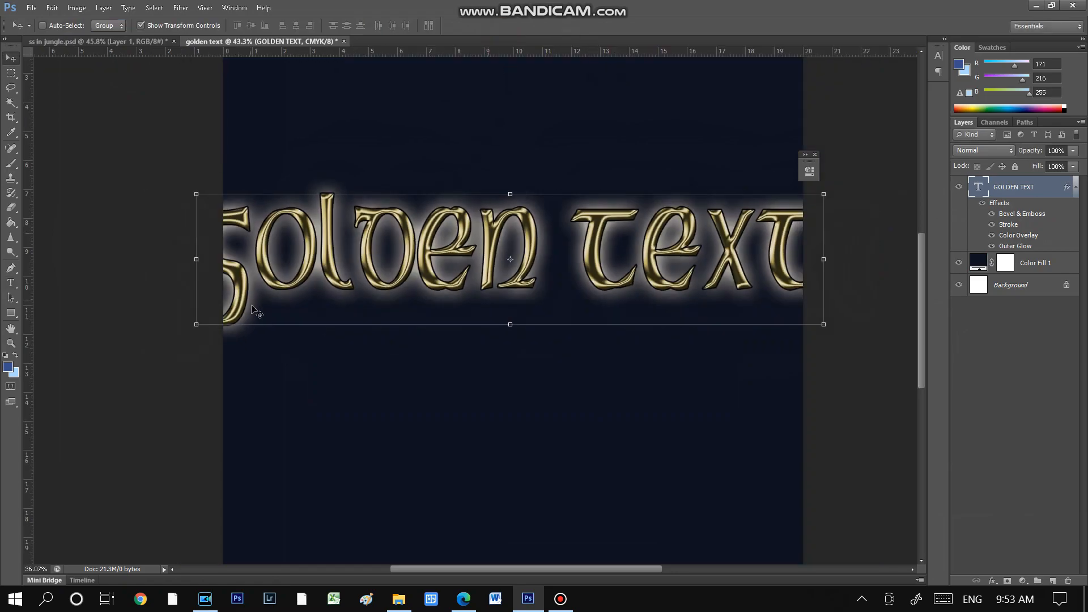
{"action": "scroll", "coordinate": [257, 309], "scroll_direction": "down", "scroll_amount": 1}
{"action": "left_click_drag", "start_coordinate": [211, 352], "coordinate": [358, 364]}
{"action": "left_click_drag", "start_coordinate": [429, 234], "coordinate": [429, 233]}
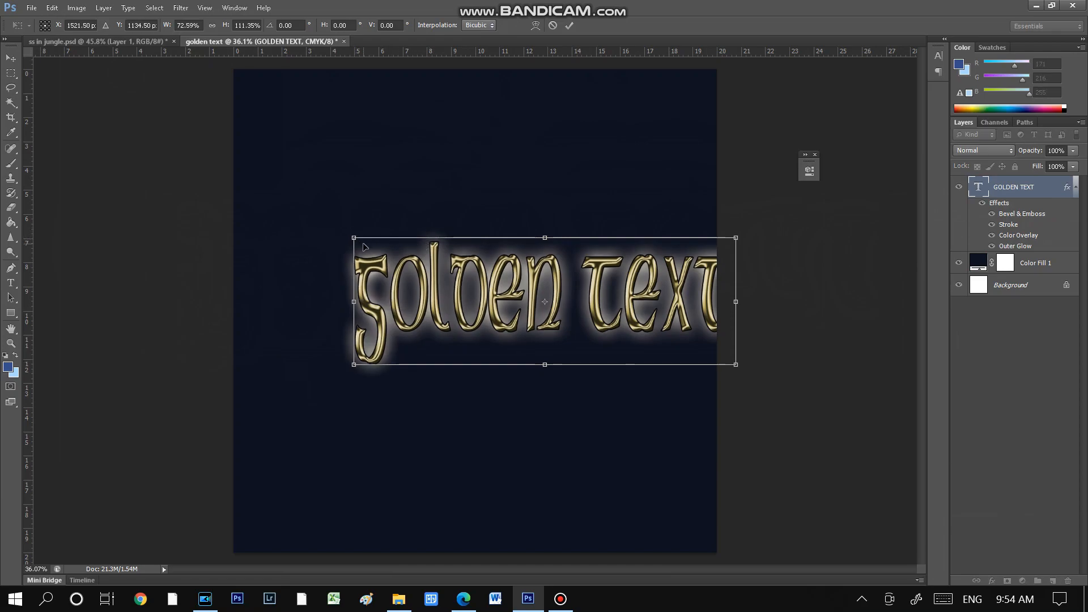
{"action": "left_click", "coordinate": [569, 25]}
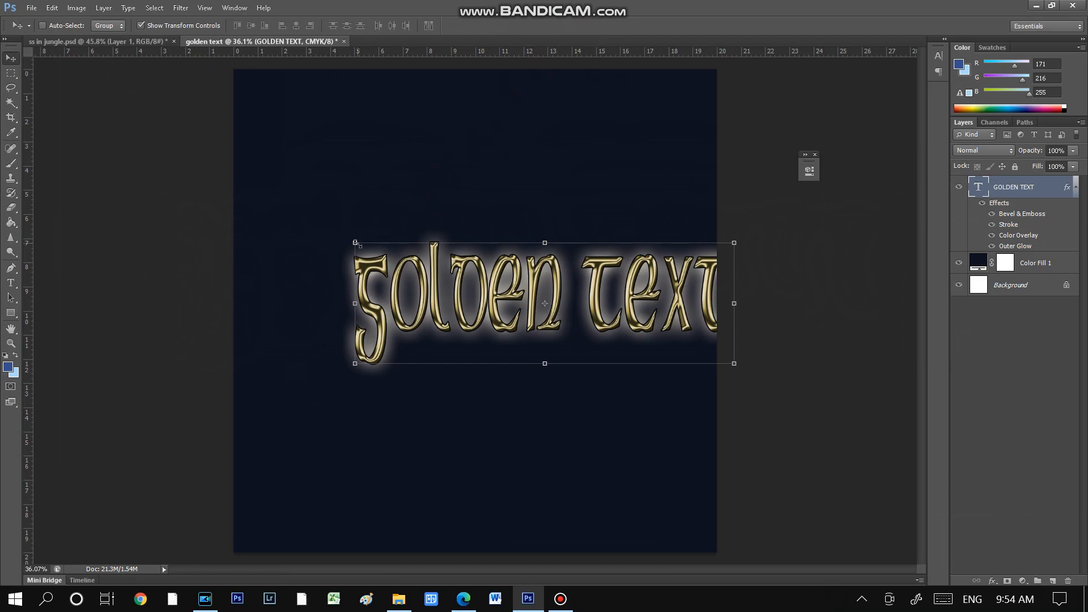
{"action": "left_click_drag", "start_coordinate": [363, 248], "coordinate": [306, 226]}
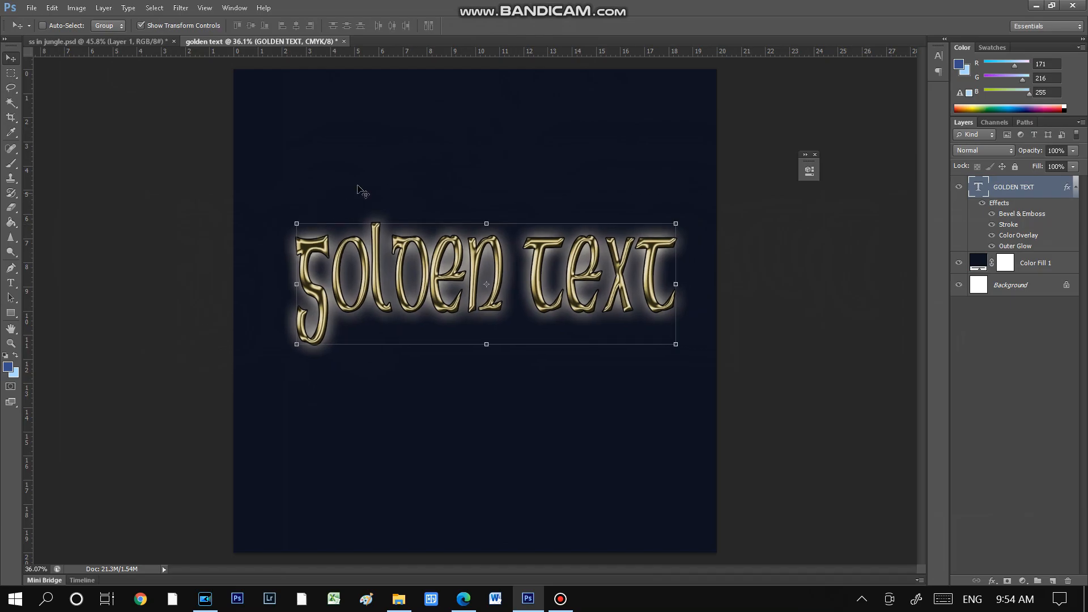
- Save a JPEG copy named golden text.jpg in the COPYRIGHT folder with Medium quality and the Baseline ("Standard") format
{"action": "scroll", "coordinate": [357, 187], "scroll_direction": "down", "scroll_amount": 2}
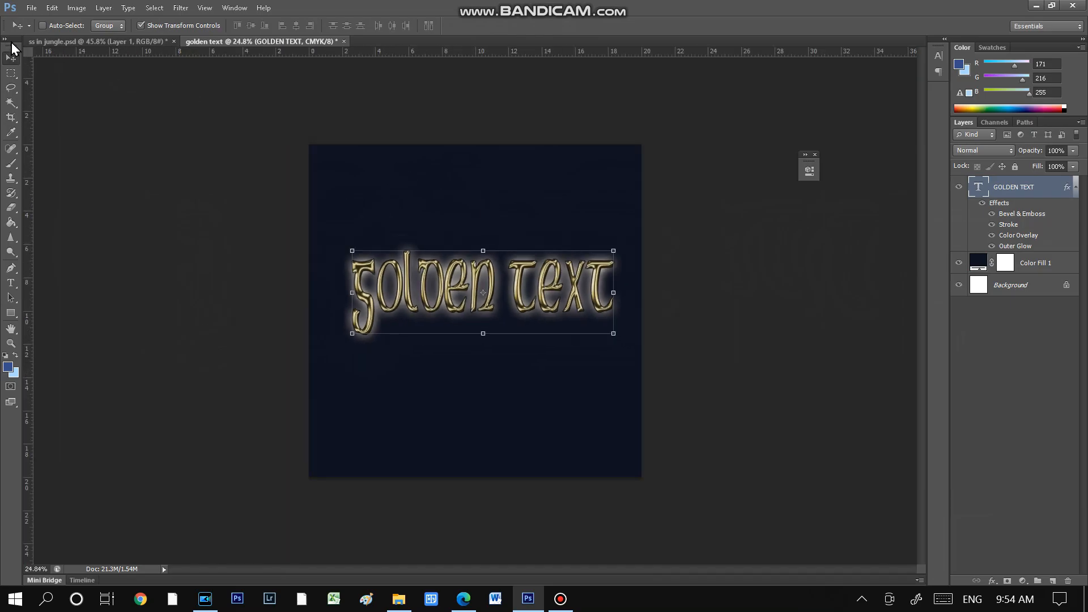
{"action": "left_click", "coordinate": [32, 8]}
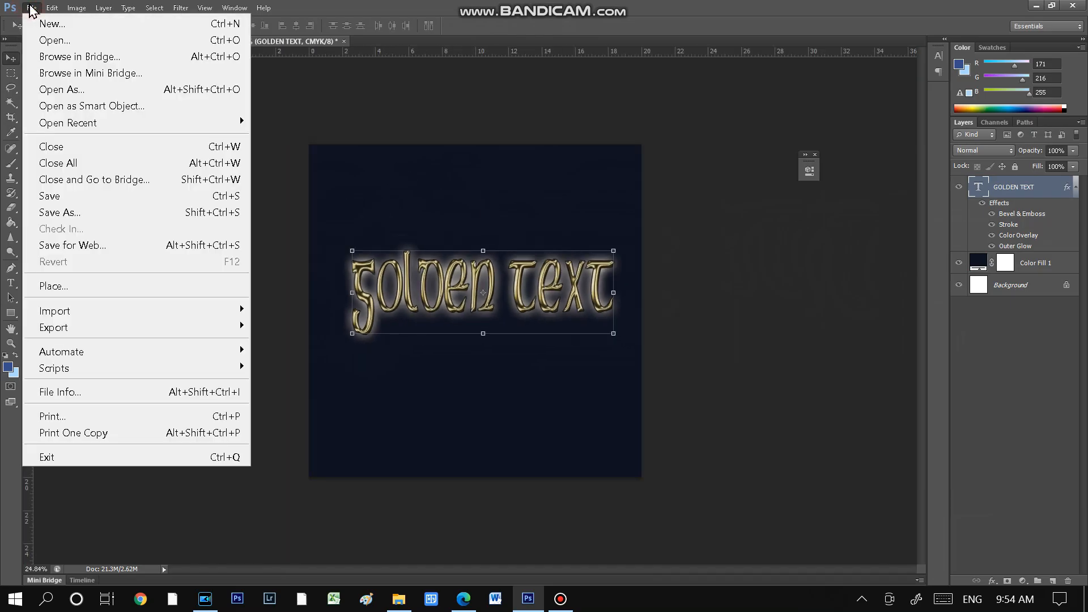
{"action": "left_click", "coordinate": [54, 212]}
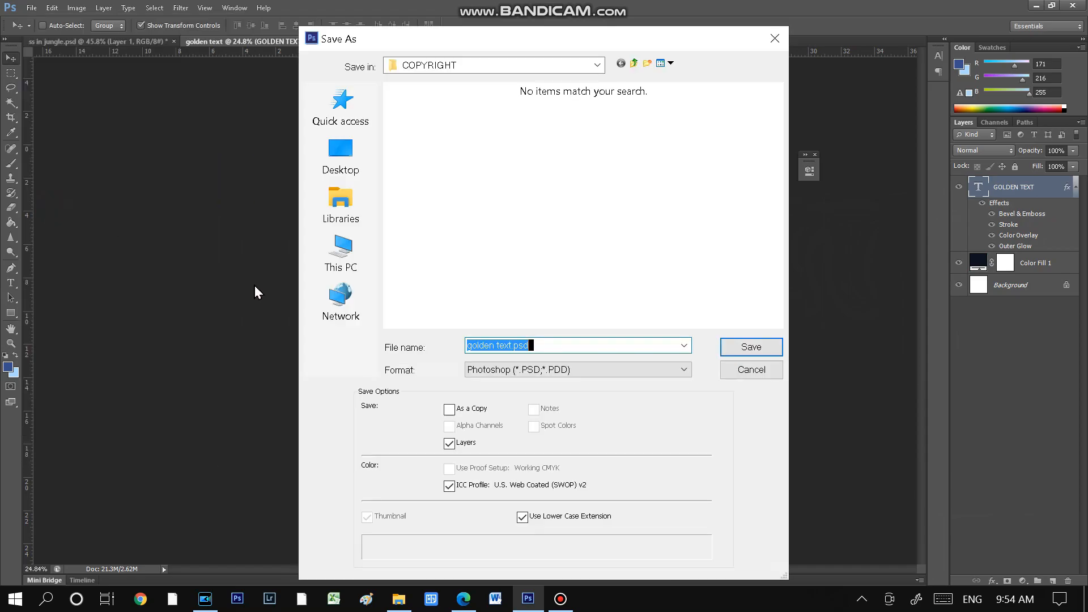
{"action": "left_click", "coordinate": [546, 368]}
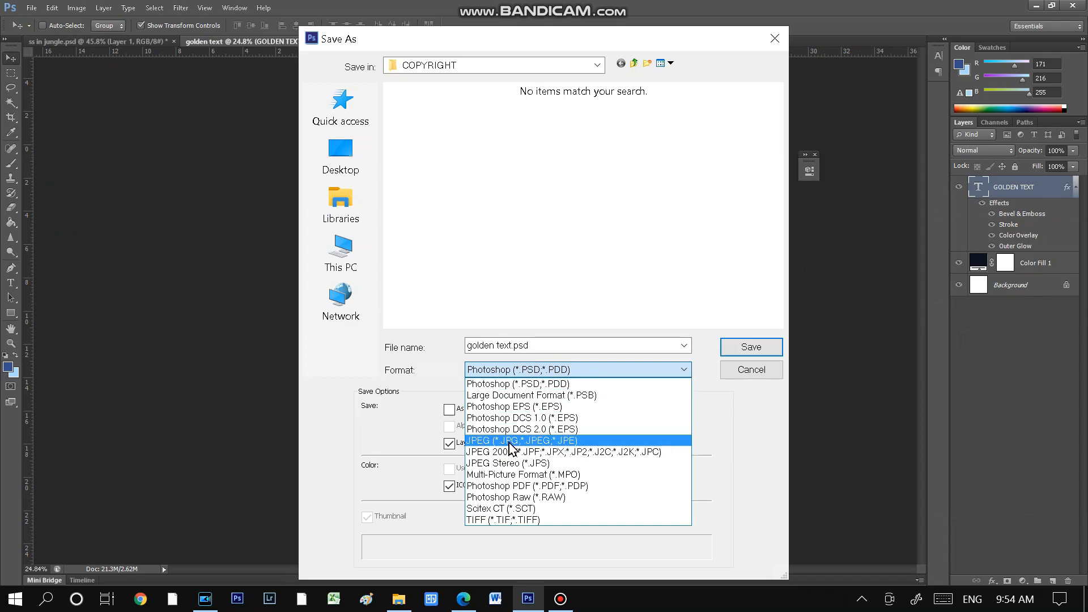
{"action": "left_click", "coordinate": [509, 442]}
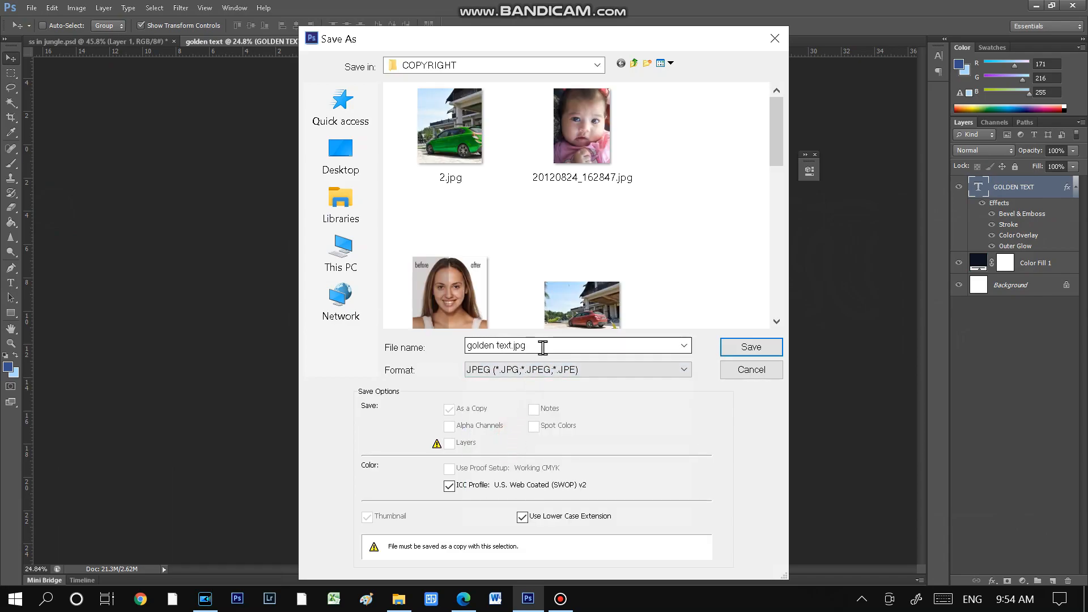
{"action": "left_click", "coordinate": [758, 347]}
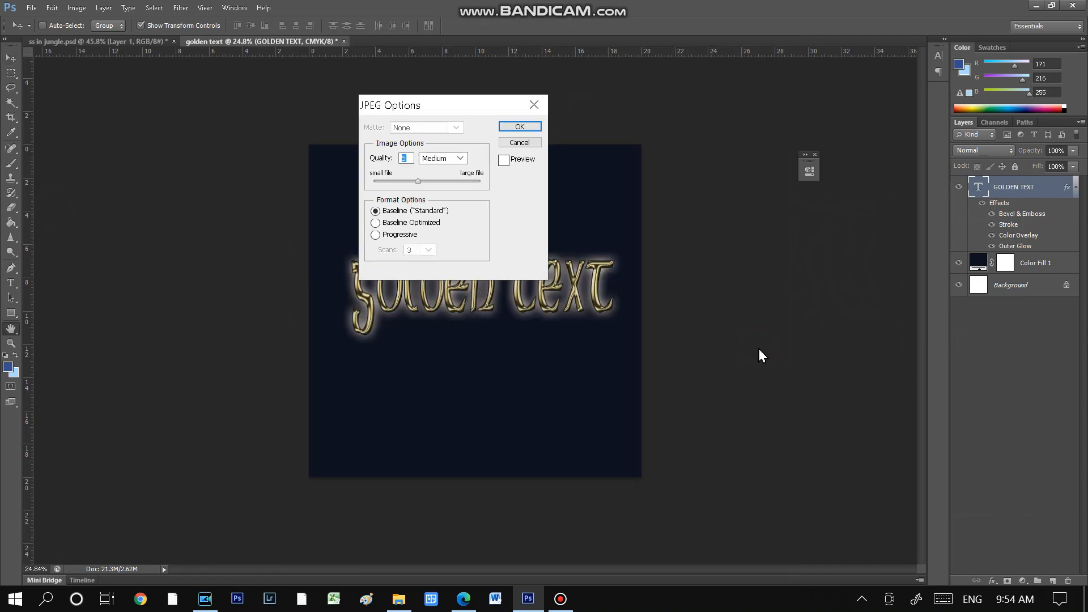
{"action": "left_click", "coordinate": [506, 127]}
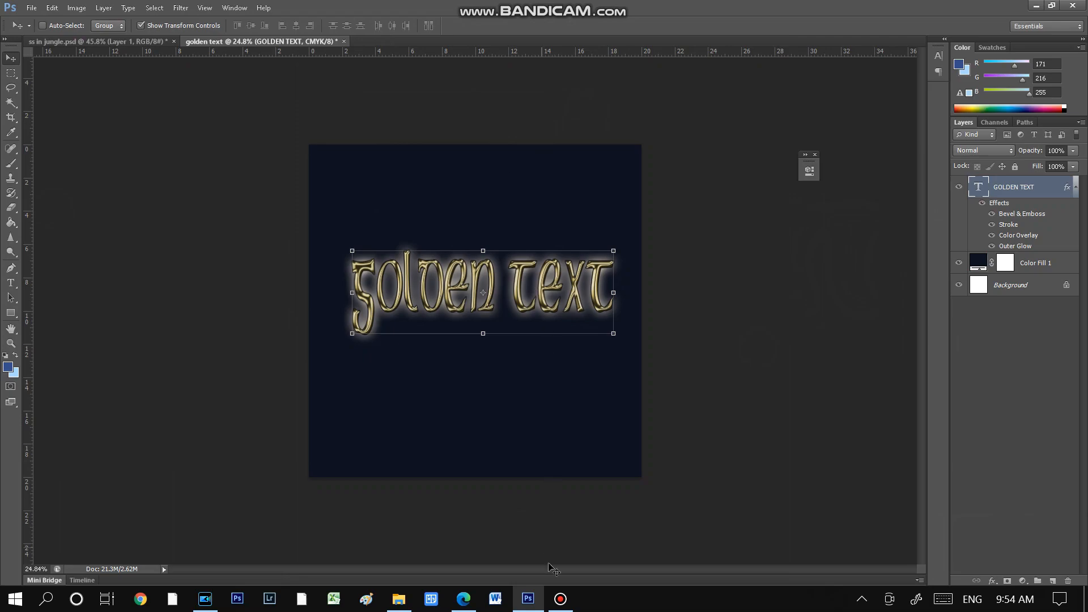
{"action": "left_click", "coordinate": [561, 599]}
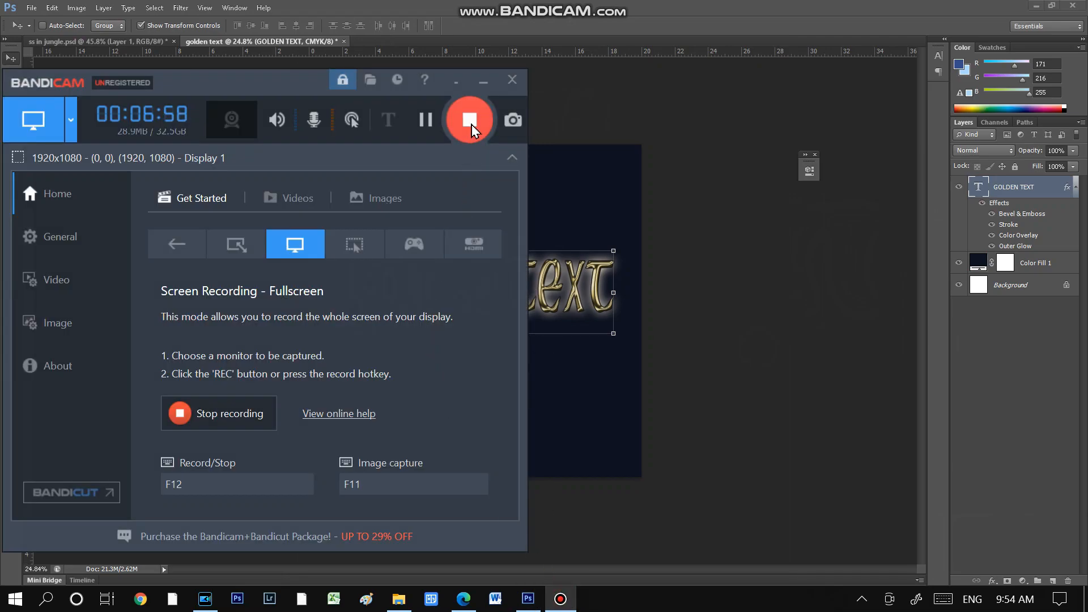